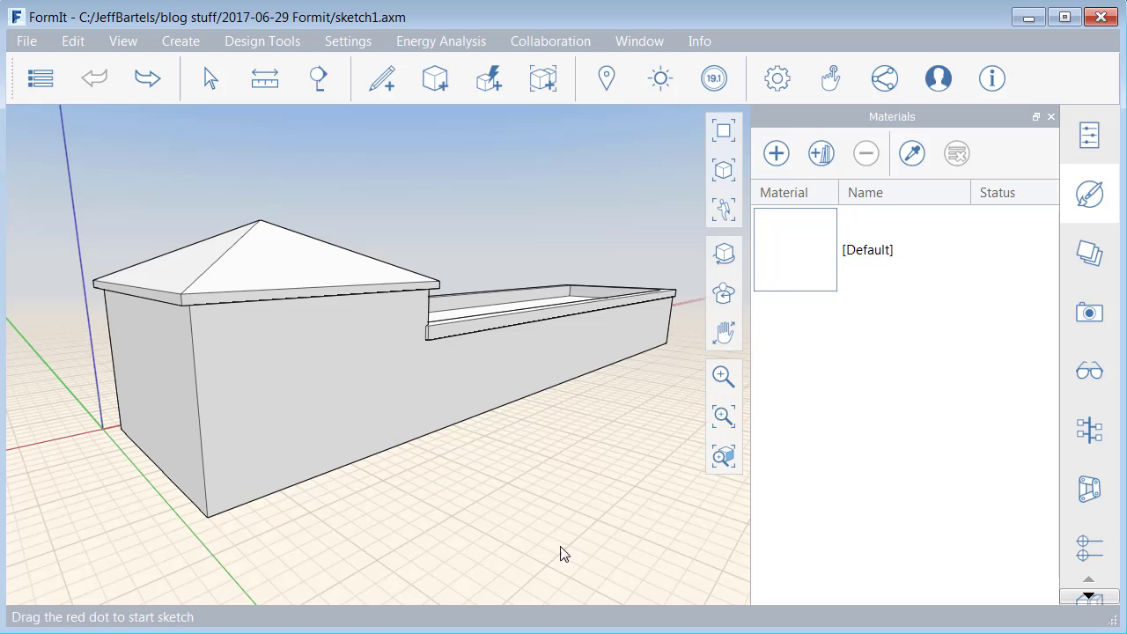
# - Sketch a 3' wide by 7'-6" tall door rectangle starting at the long wall's bottom edge
pyautogui.scroll(2, 577, 488)
pyautogui.scroll(3, 568, 494)
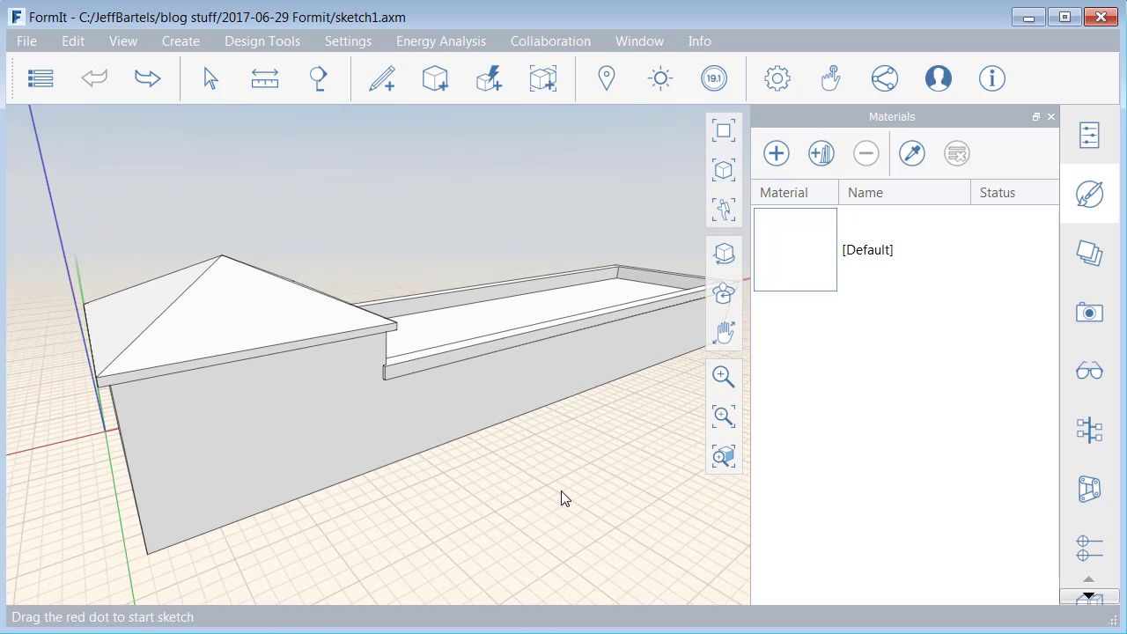
pyautogui.scroll(2, 507, 502)
pyautogui.scroll(1, 507, 502)
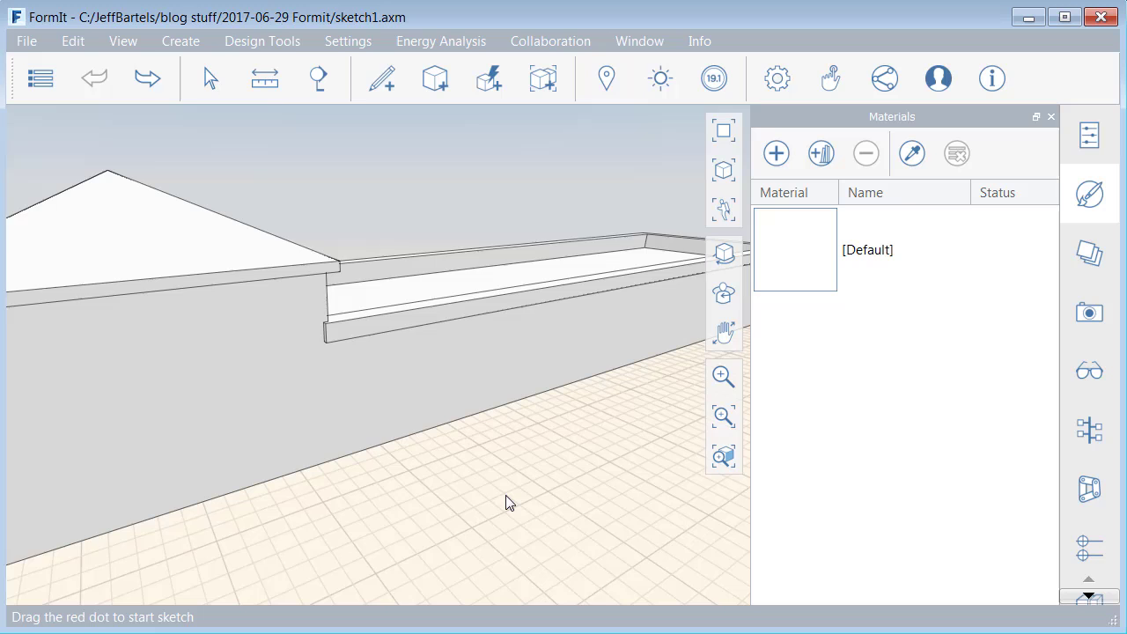
pyautogui.scroll(1, 506, 501)
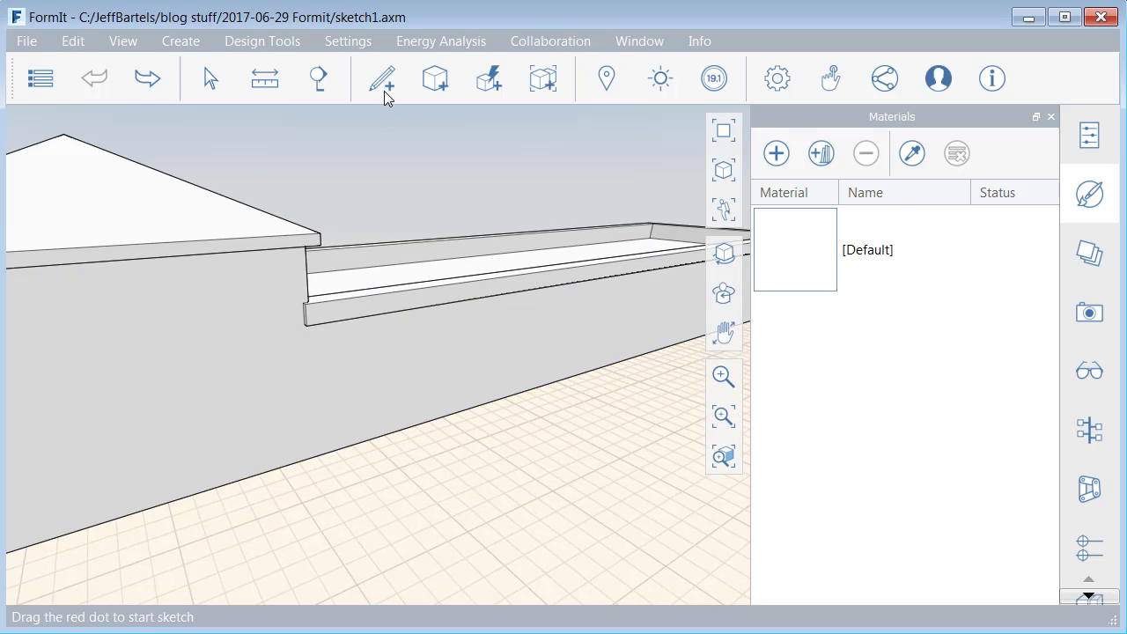
pyautogui.moveTo(385, 83)
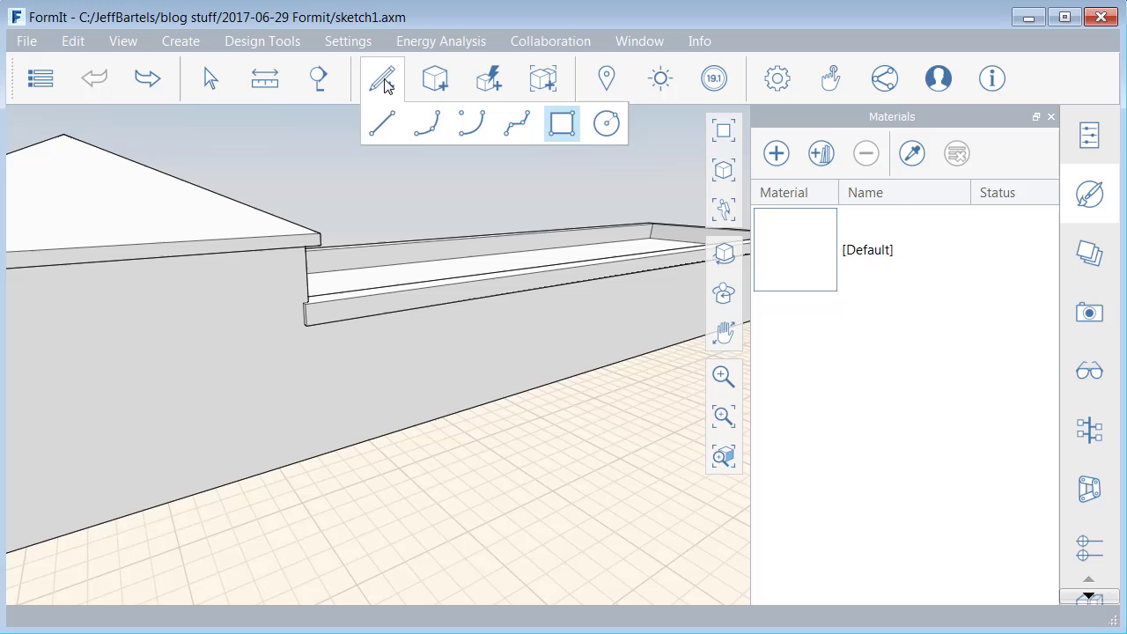
pyautogui.click(555, 129)
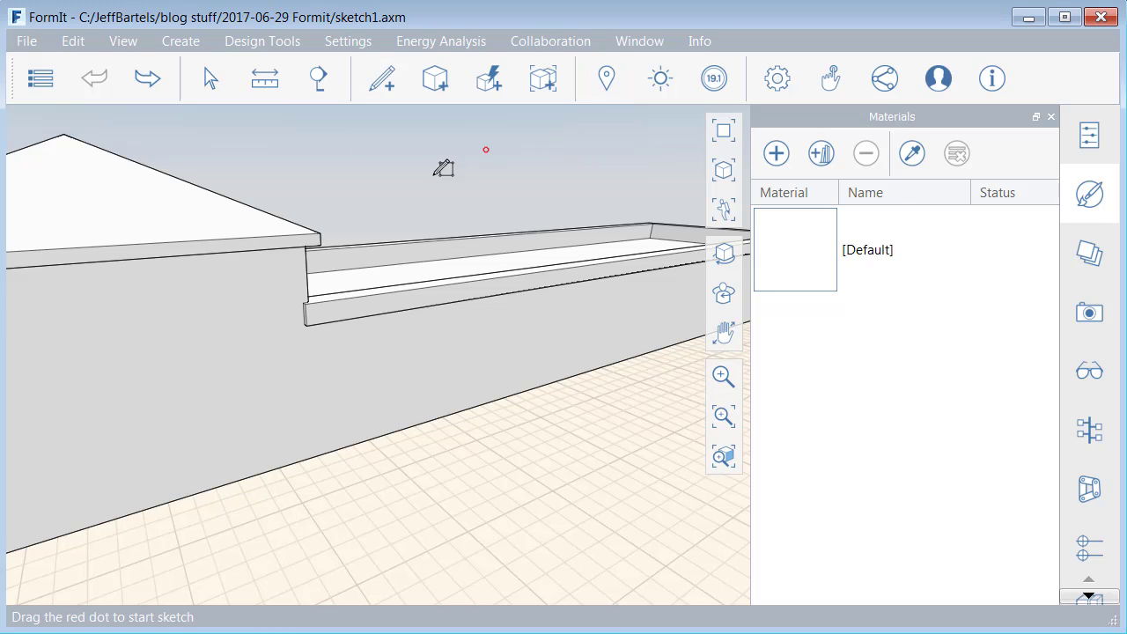
pyautogui.click(377, 436)
pyautogui.scroll(2, 383, 435)
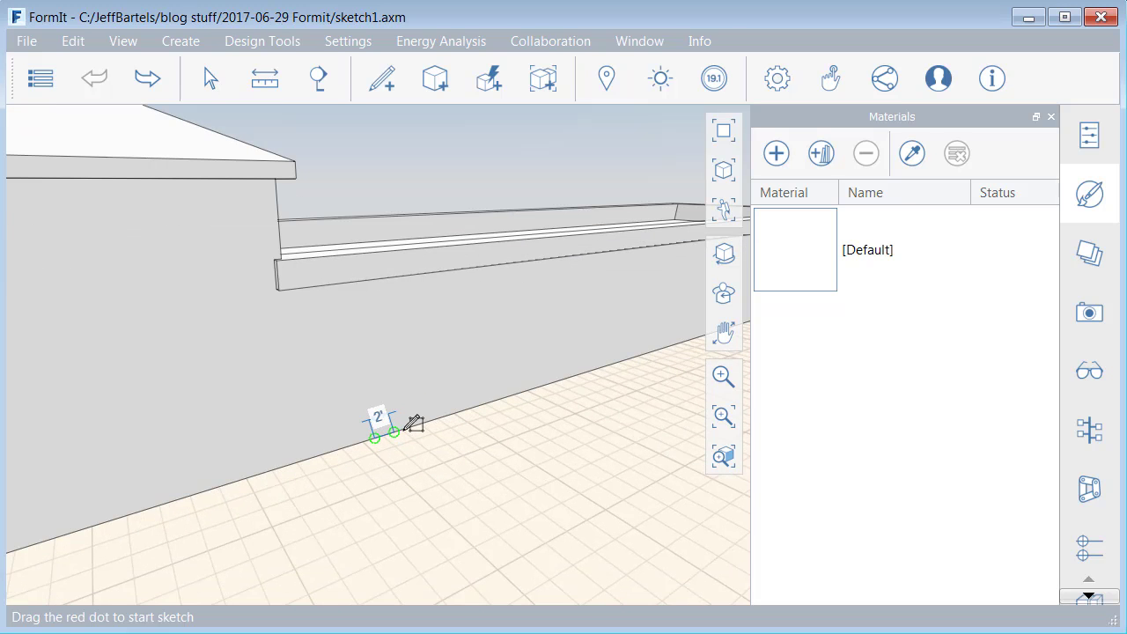
pyautogui.write('3')
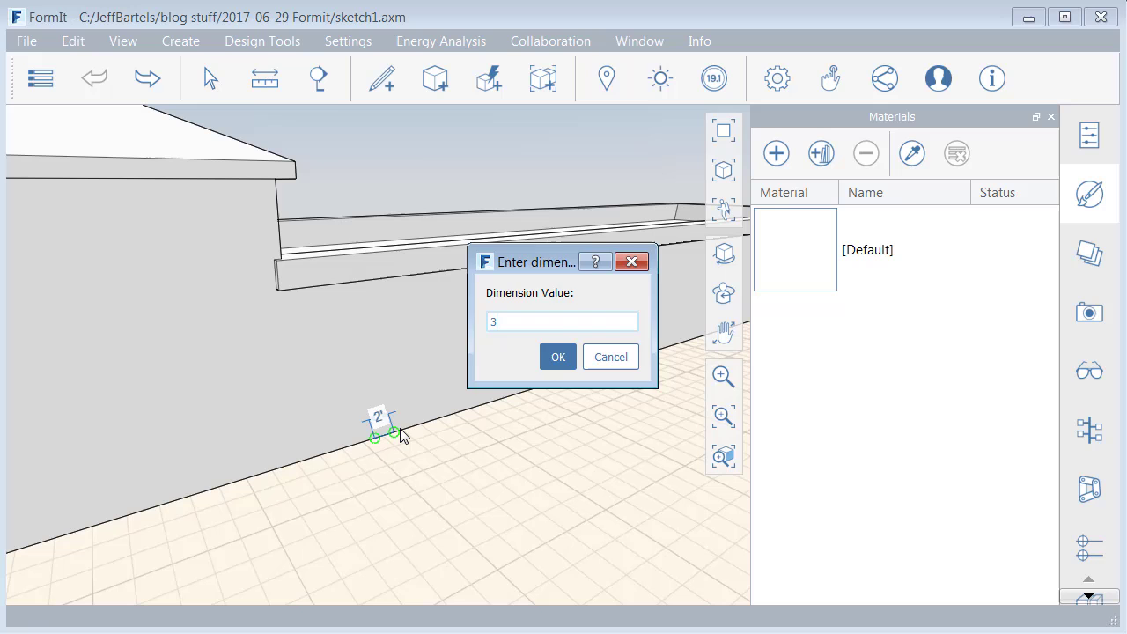
pyautogui.press('Return')
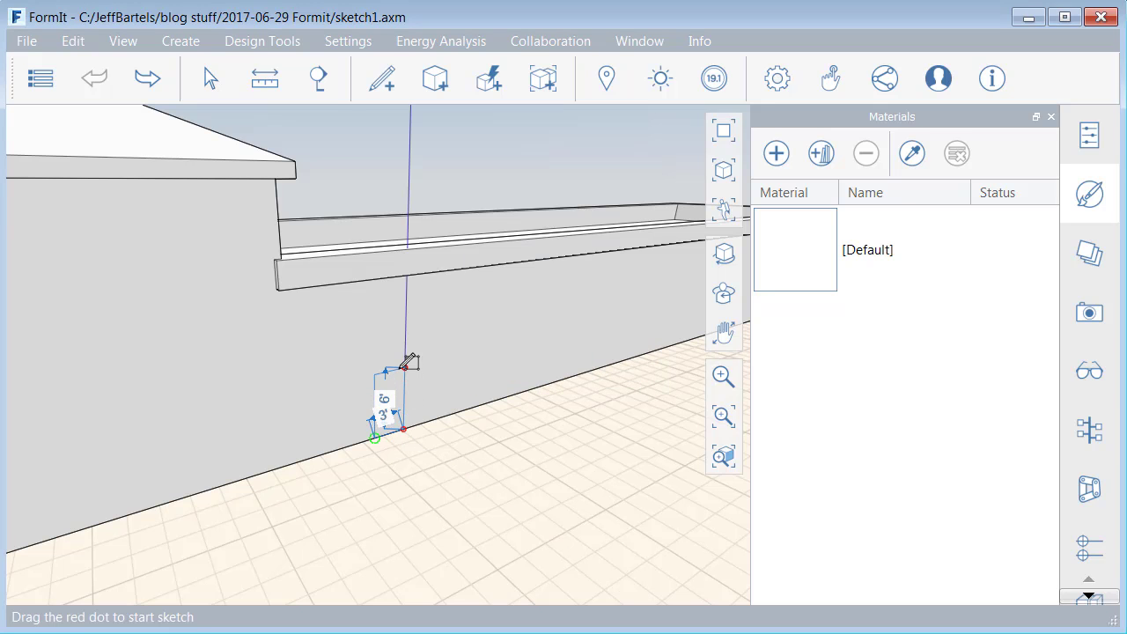
pyautogui.write('7')
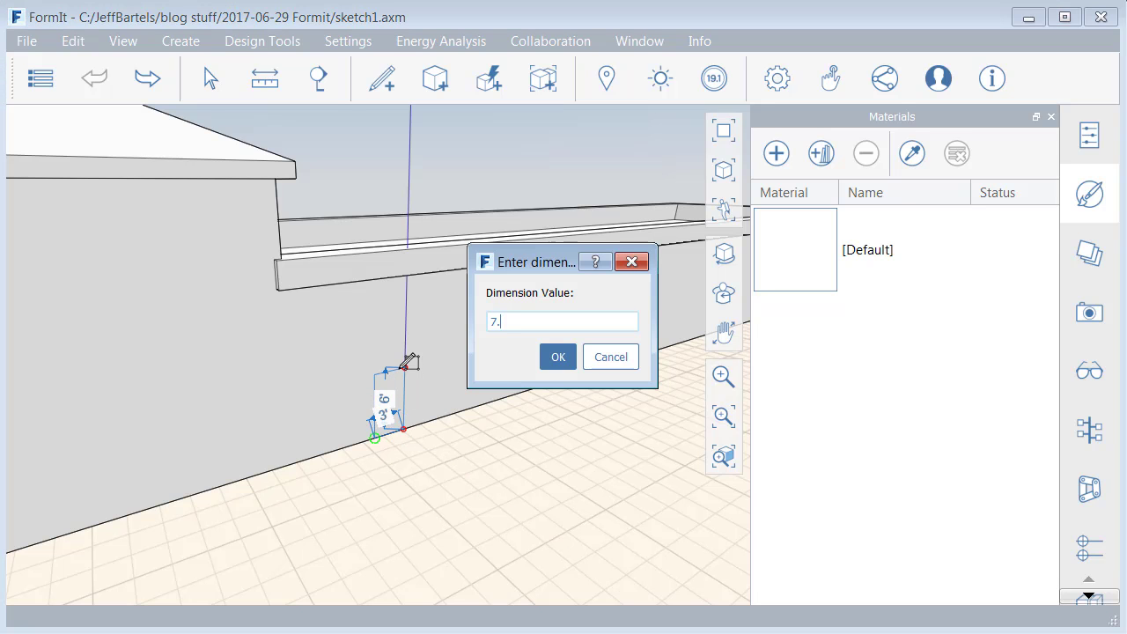
pyautogui.write('.5')
pyautogui.press('Return')
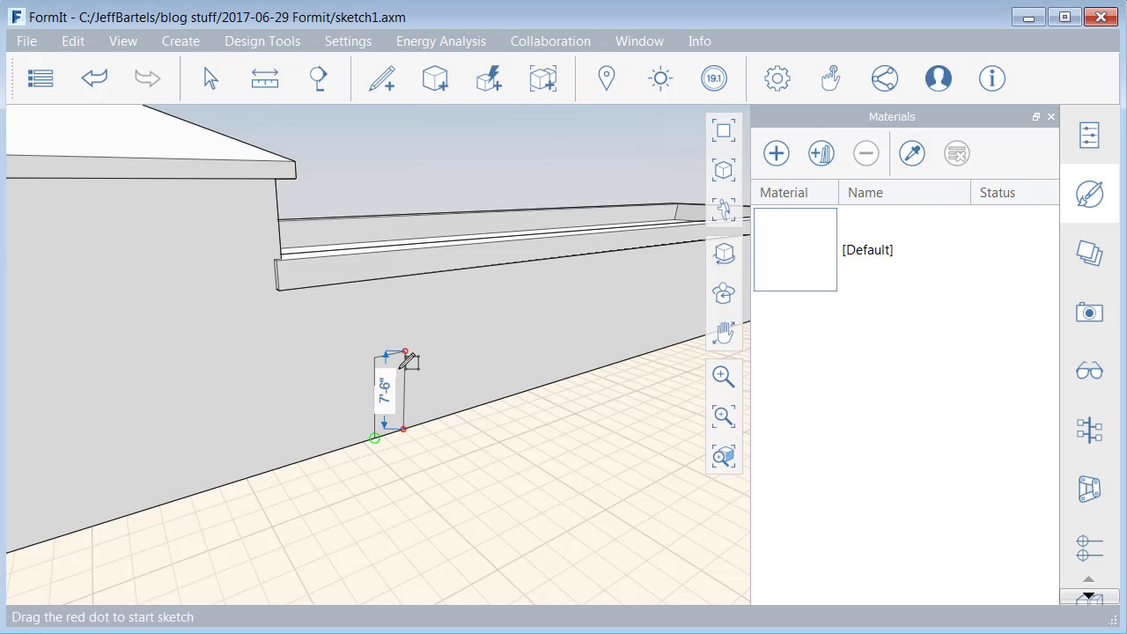
# - Orbit to look along the wall and select the door rectangle
pyautogui.scroll(1, 423, 448)
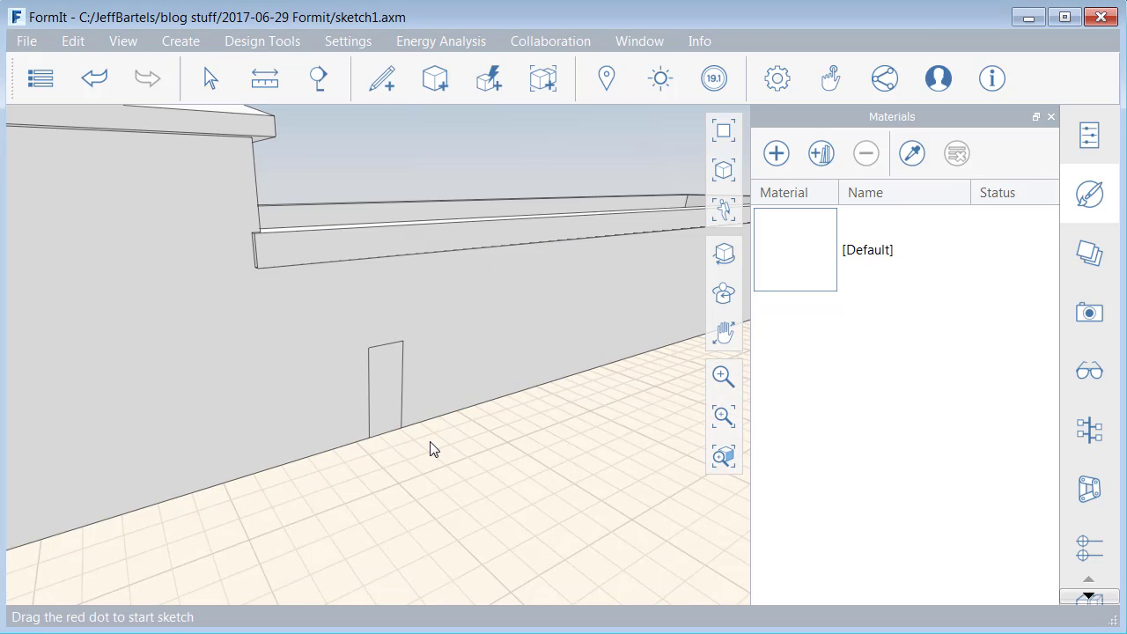
pyautogui.moveTo(438, 445); pyautogui.dragTo(397, 480, button='middle')
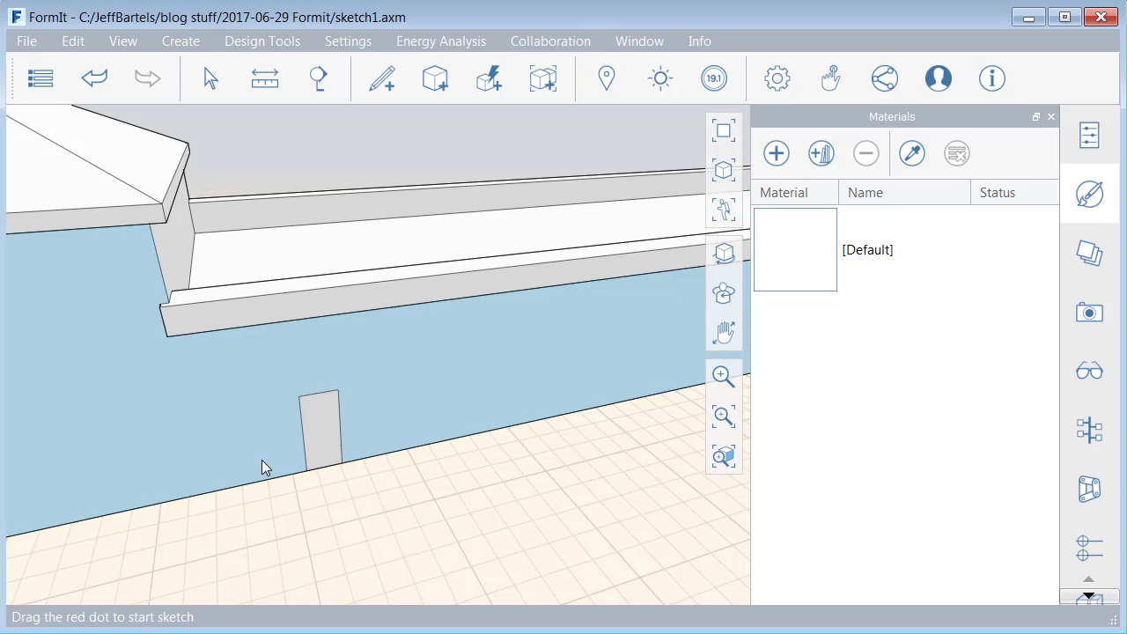
pyautogui.moveTo(277, 516); pyautogui.dragTo(324, 495, button='middle')
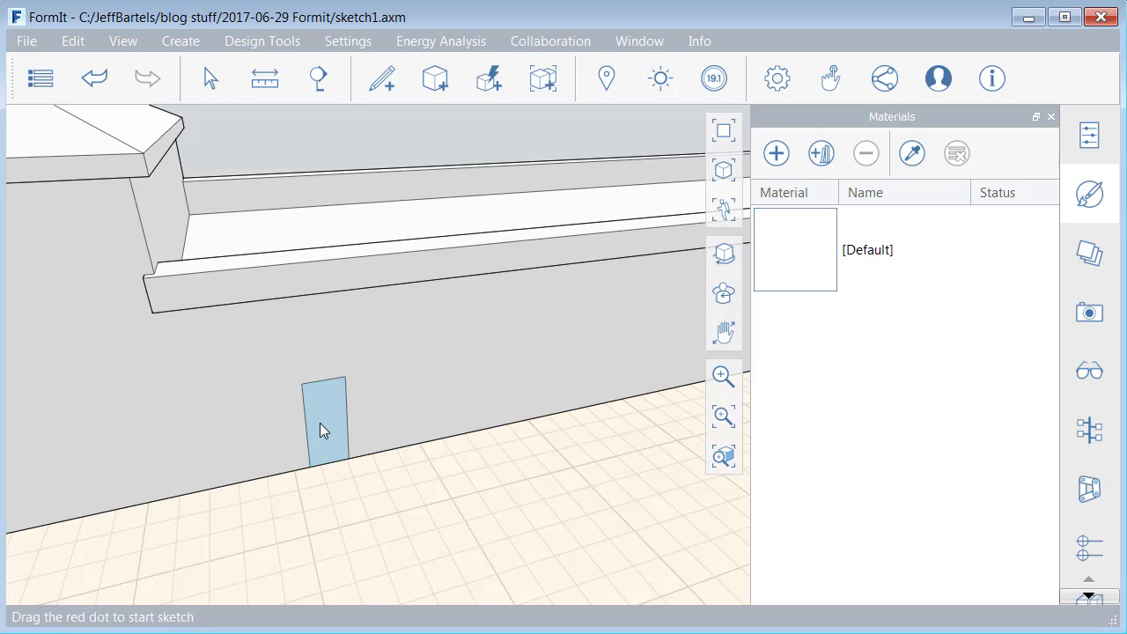
pyautogui.click(321, 430)
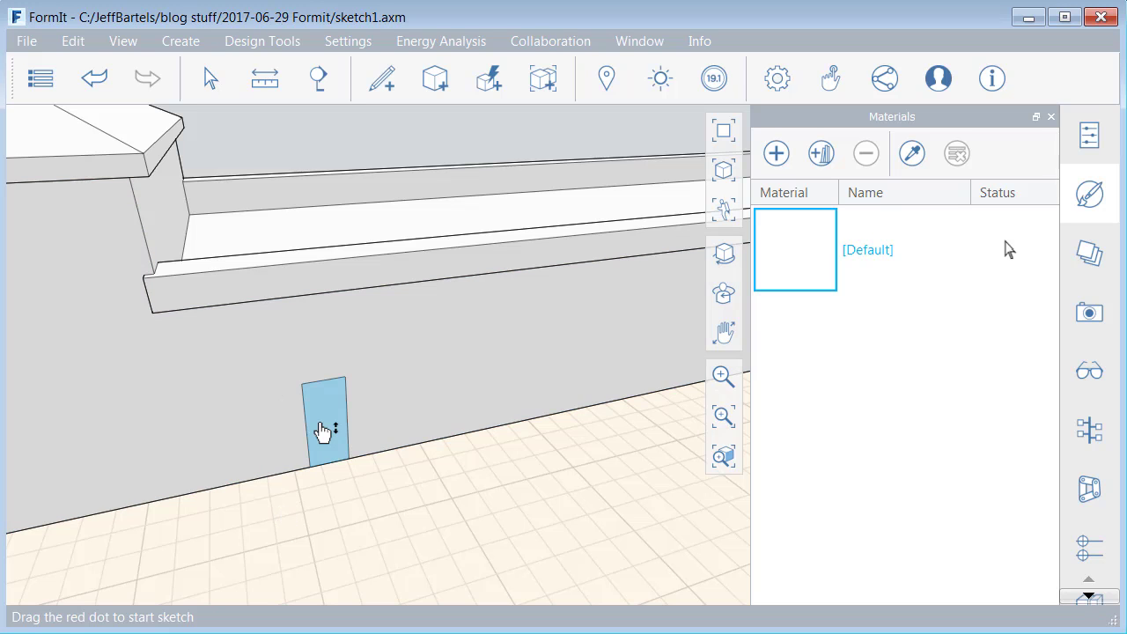
# - Measure from the wall base below the ledge corner to the door and set that distance to 2'
pyautogui.moveTo(261, 86)
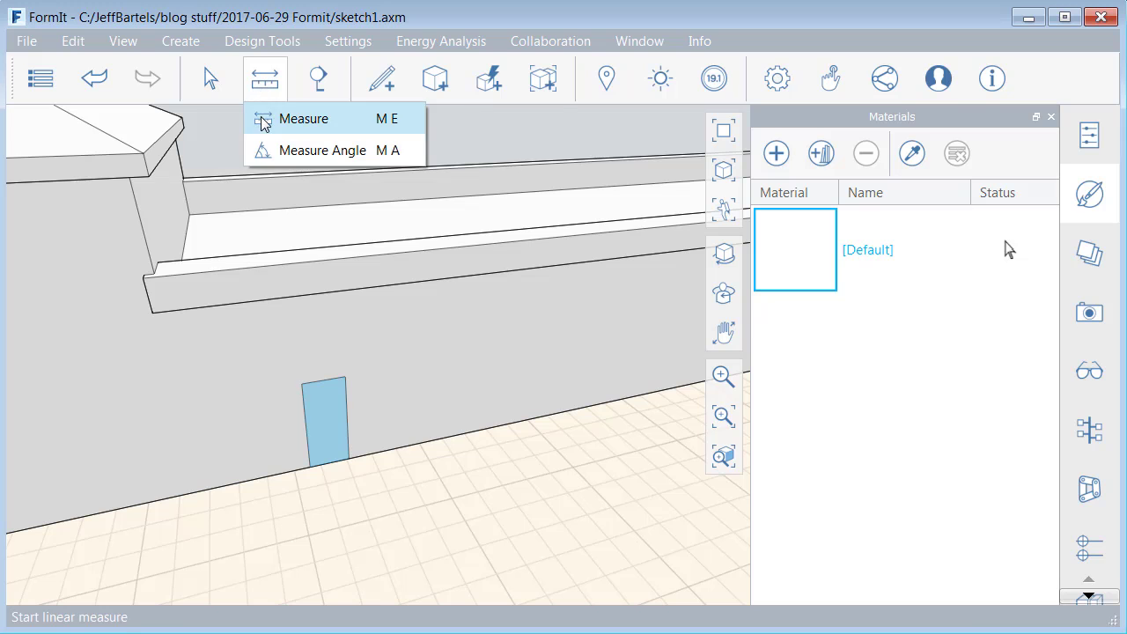
pyautogui.click(263, 120)
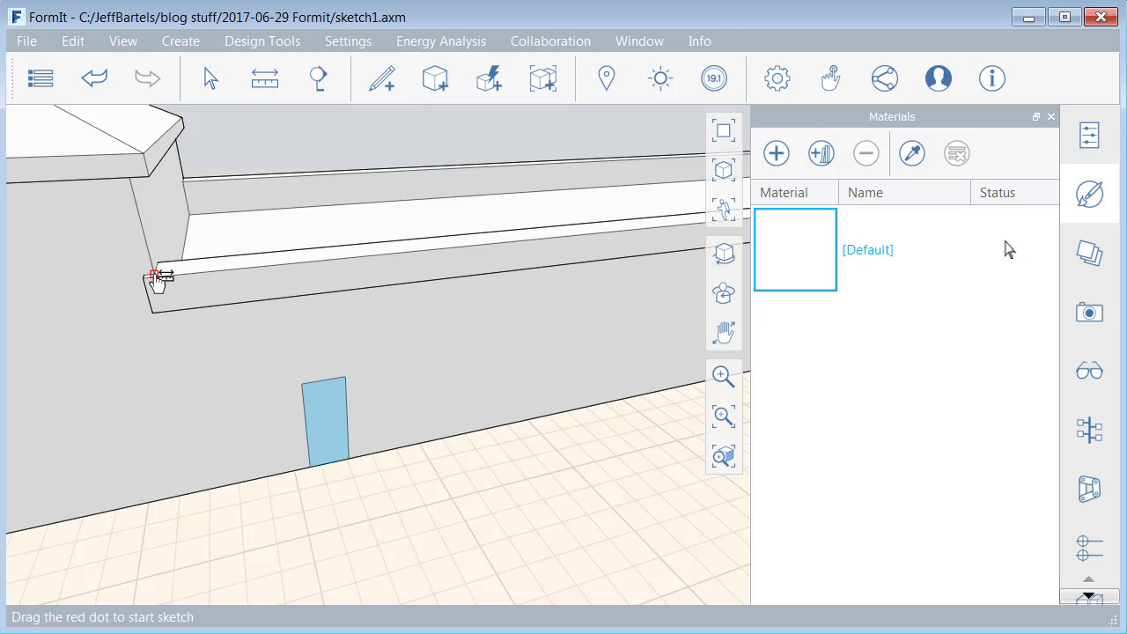
pyautogui.moveTo(156, 277); pyautogui.dragTo(214, 491)
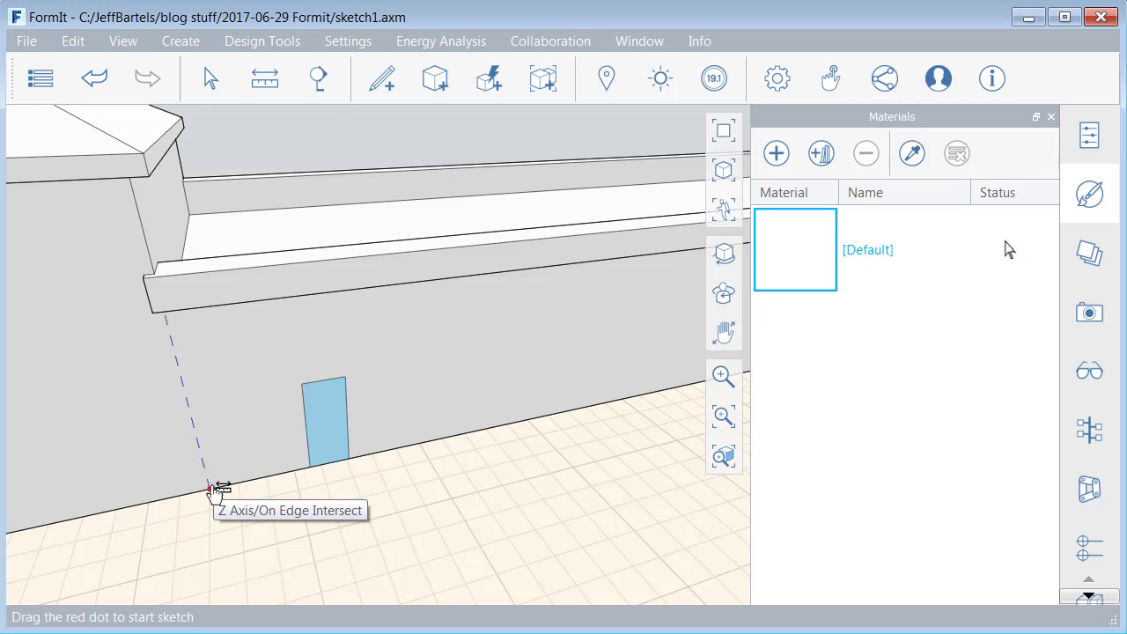
pyautogui.click(214, 491)
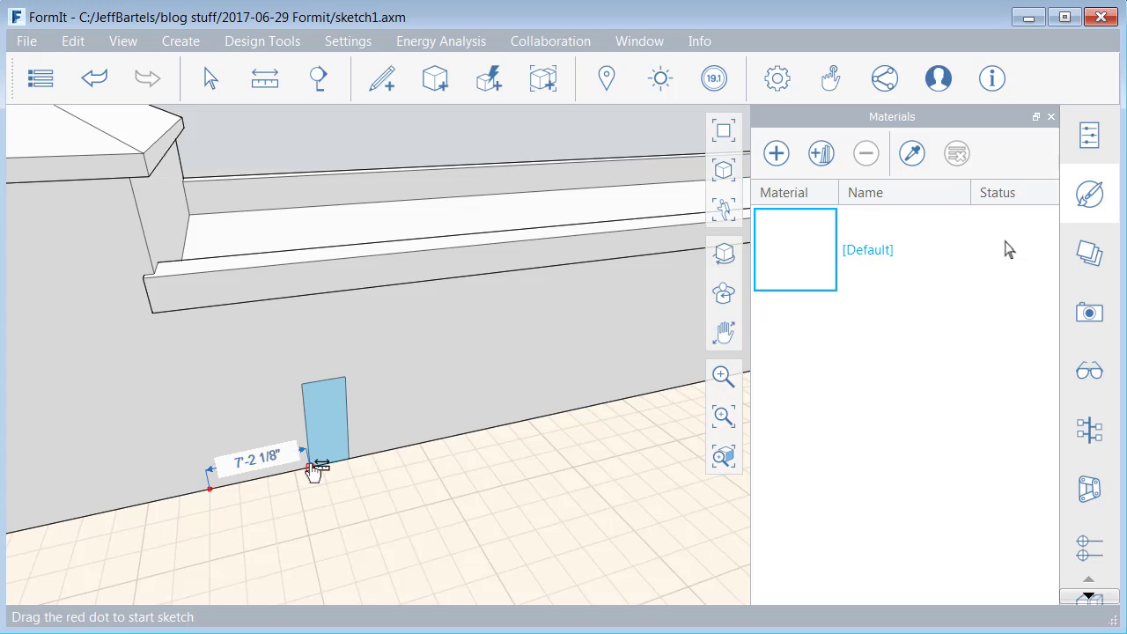
pyautogui.click(310, 466)
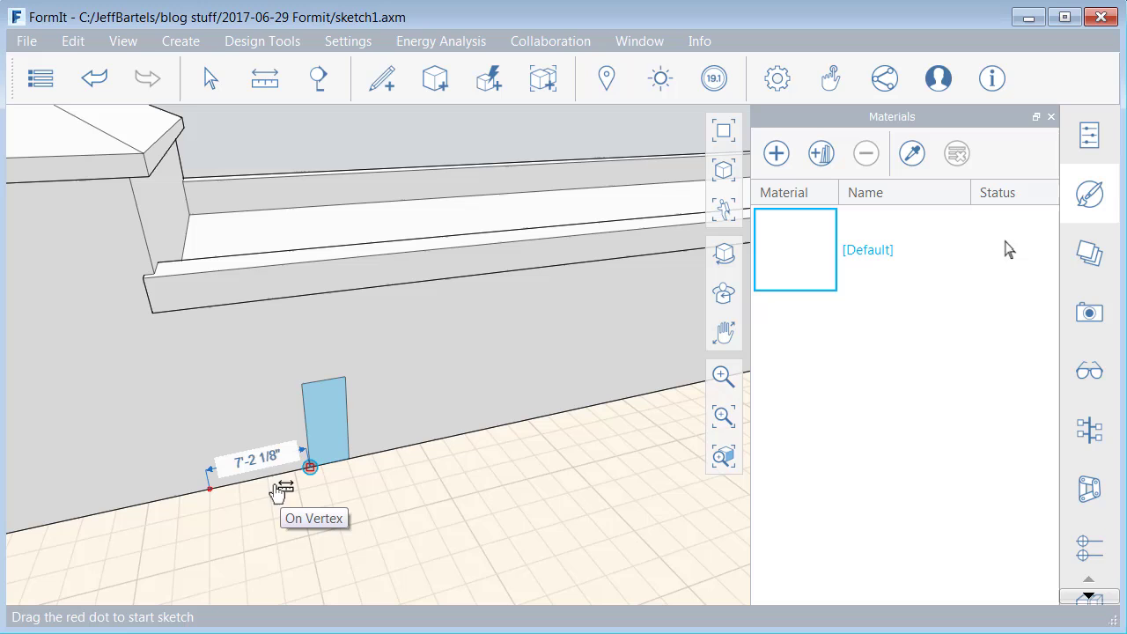
pyautogui.click(265, 462)
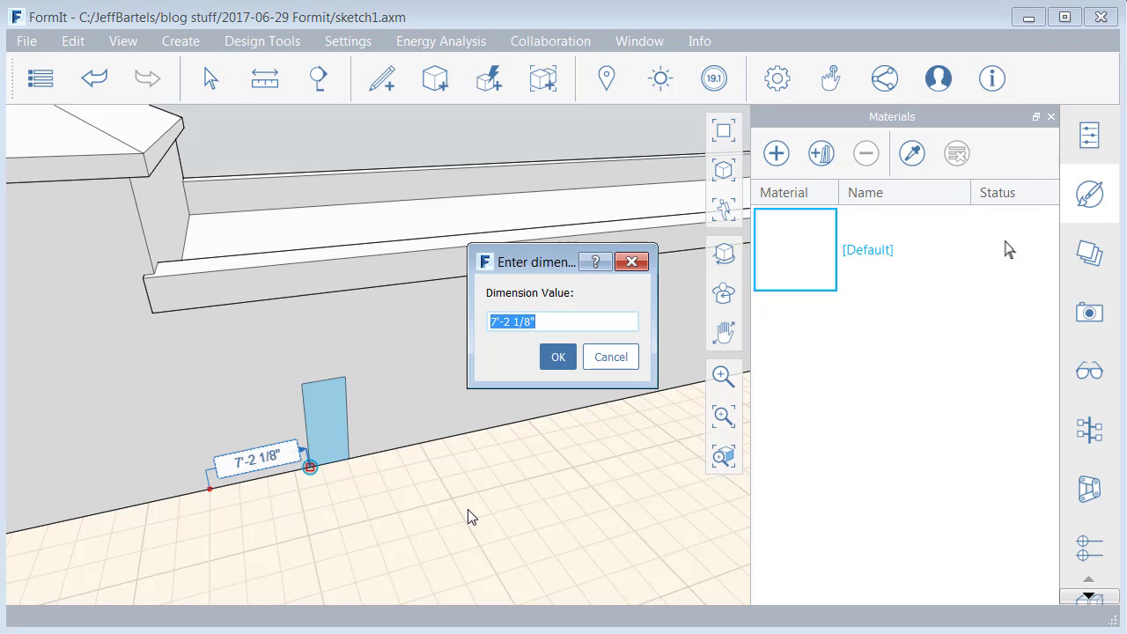
pyautogui.write('2')
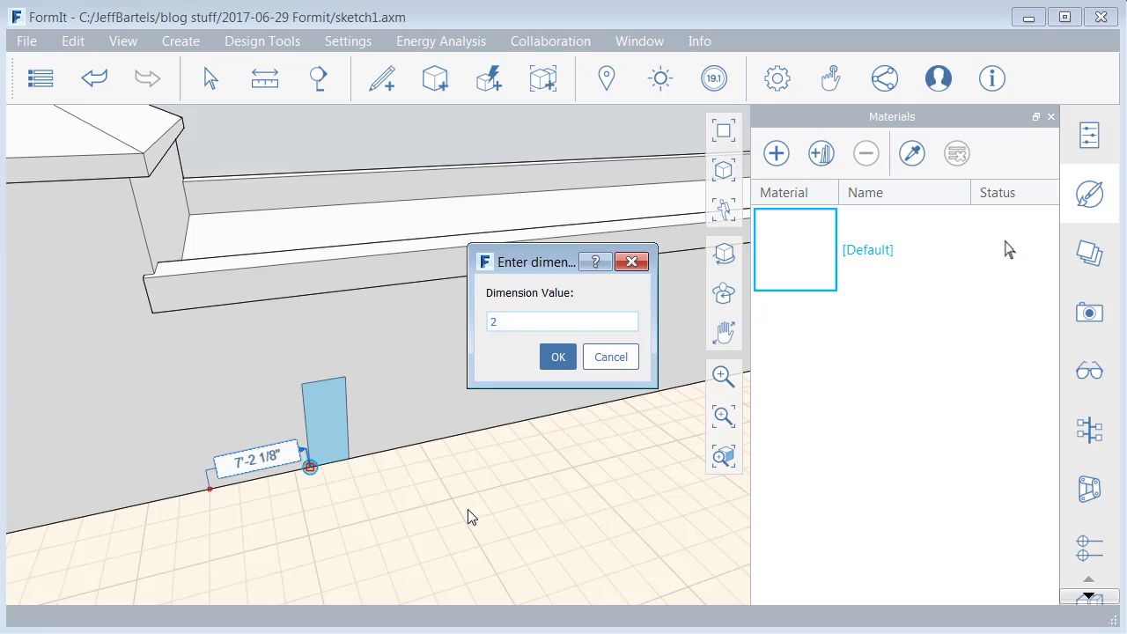
pyautogui.press('Return')
pyautogui.click(304, 518)
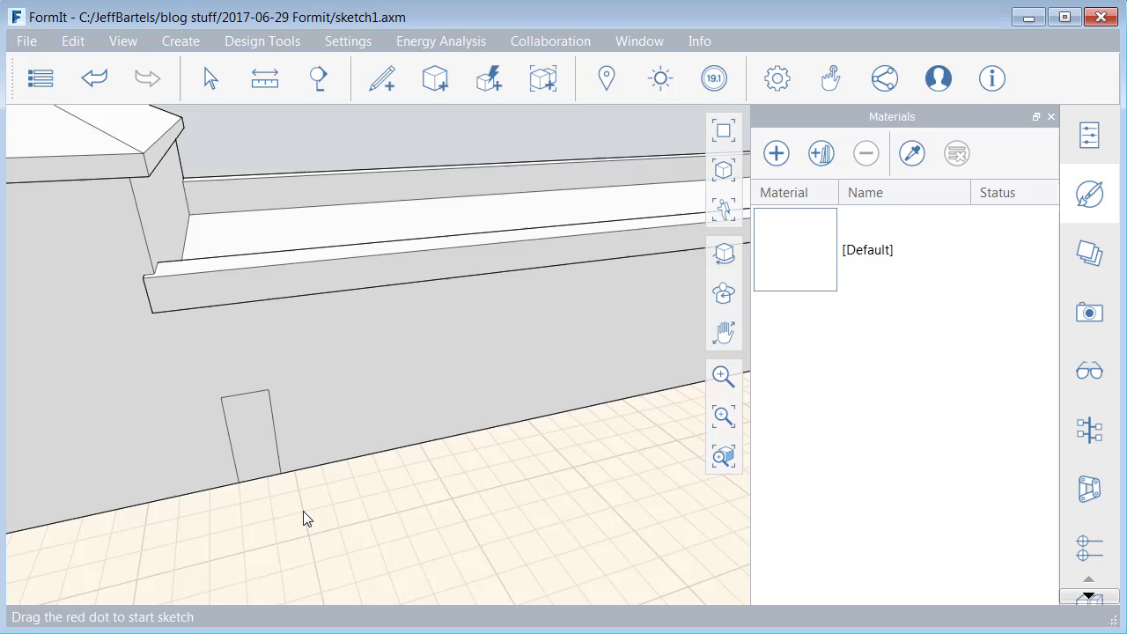
# - Select the door's right edge, measure its top width and change it to 6'
pyautogui.scroll(4, 225, 528)
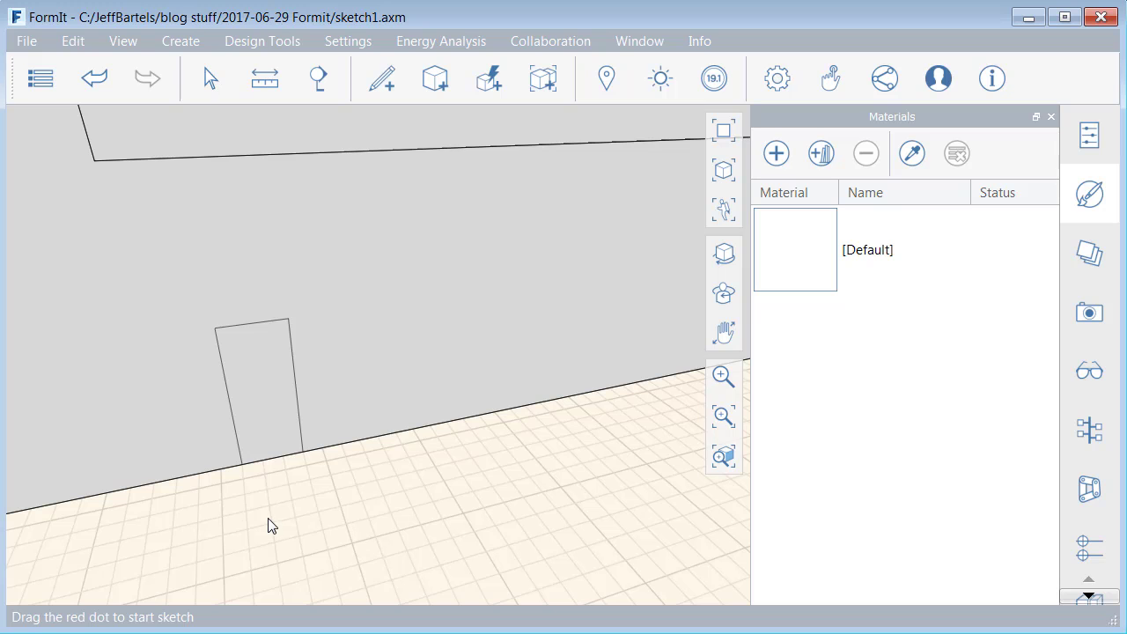
pyautogui.click(282, 376)
pyautogui.moveTo(259, 92)
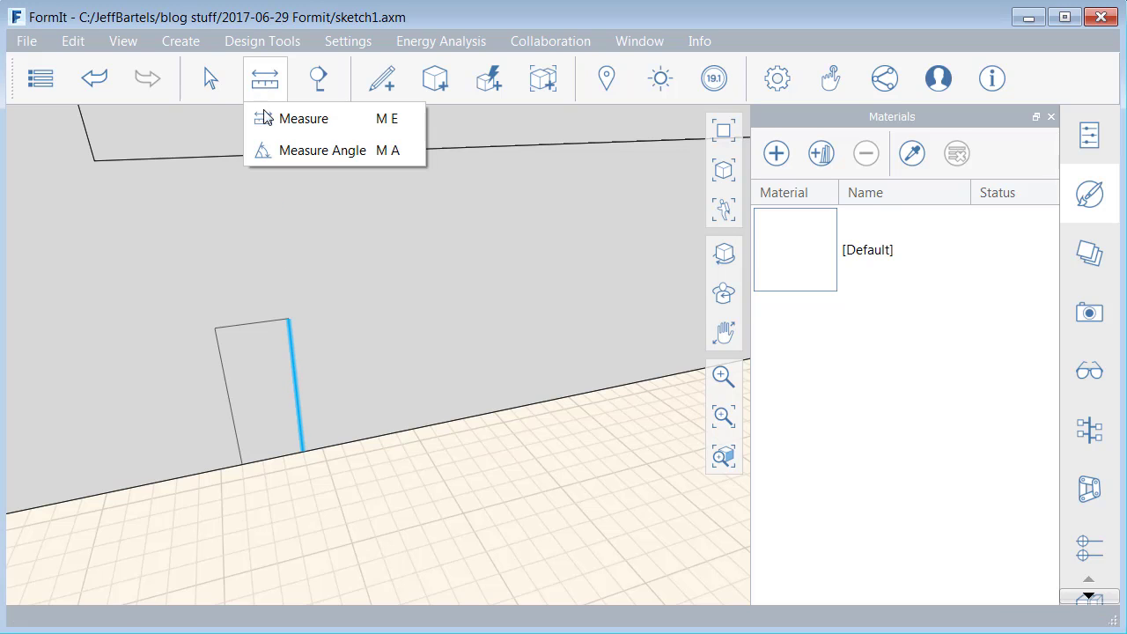
pyautogui.click(263, 115)
pyautogui.click(214, 327)
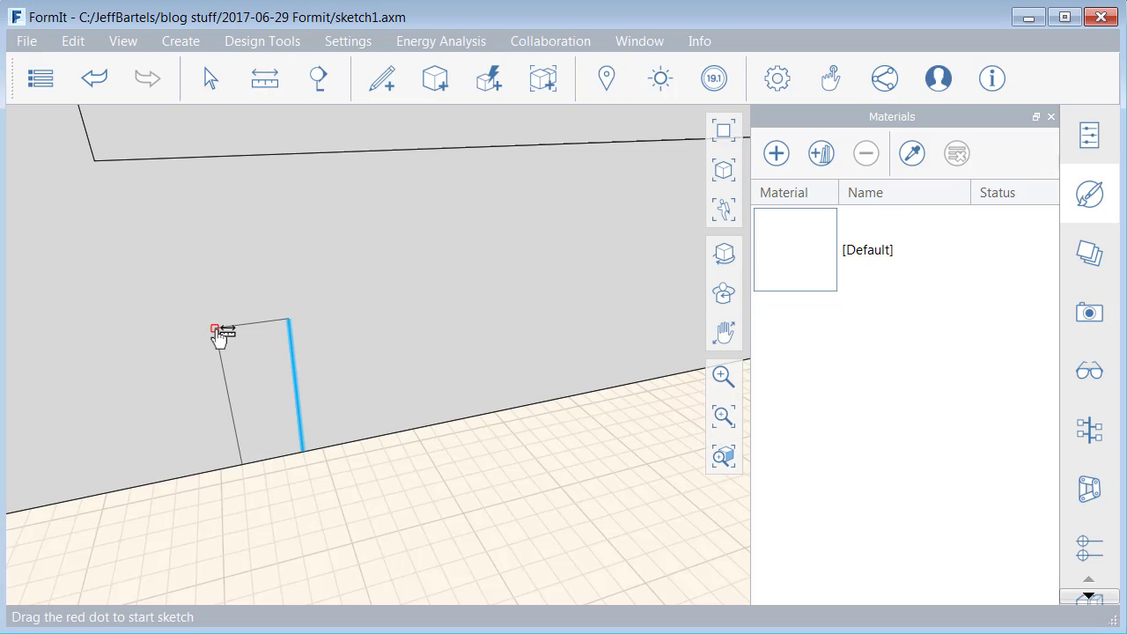
pyautogui.click(288, 319)
pyautogui.click(252, 306)
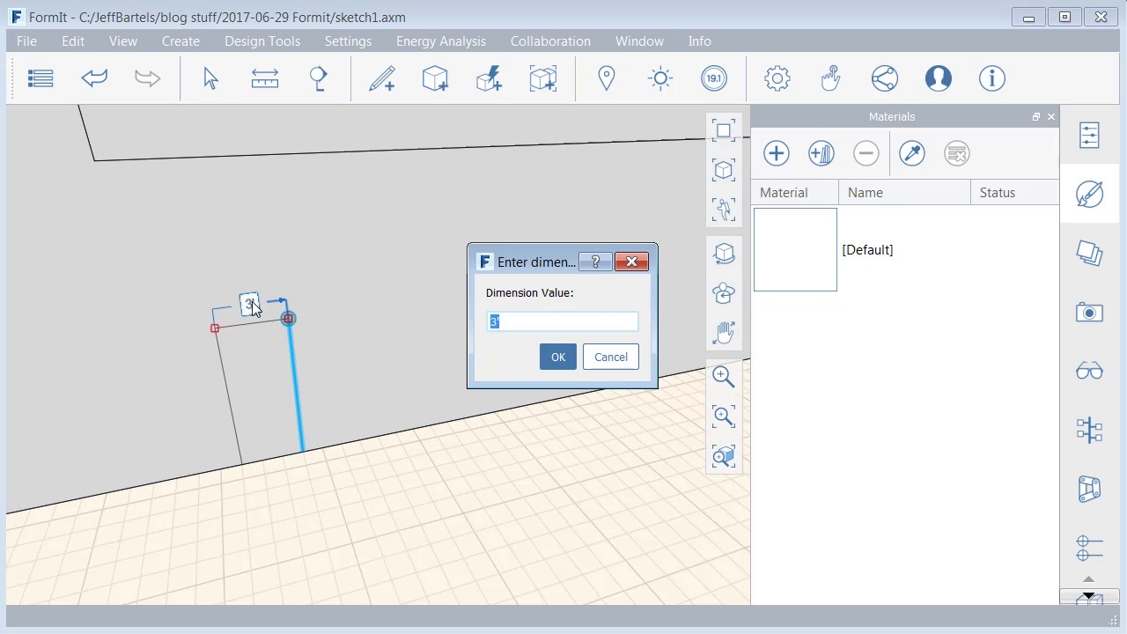
pyautogui.write('6')
pyautogui.press('Return')
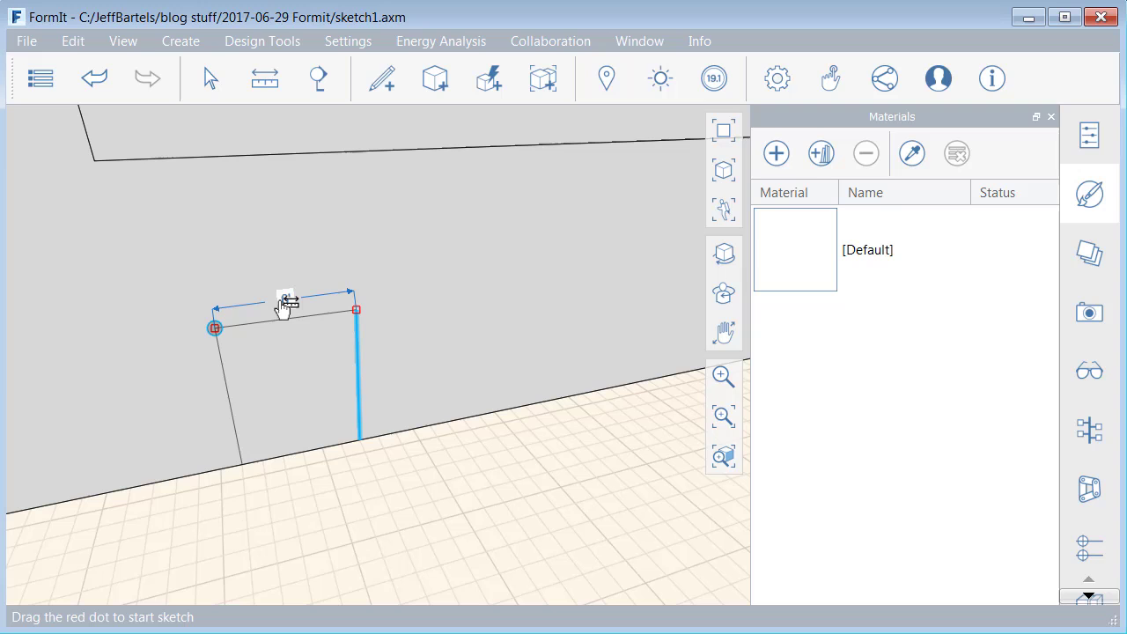
# - Set the door width back to 3' and clear the selection
pyautogui.click(287, 301)
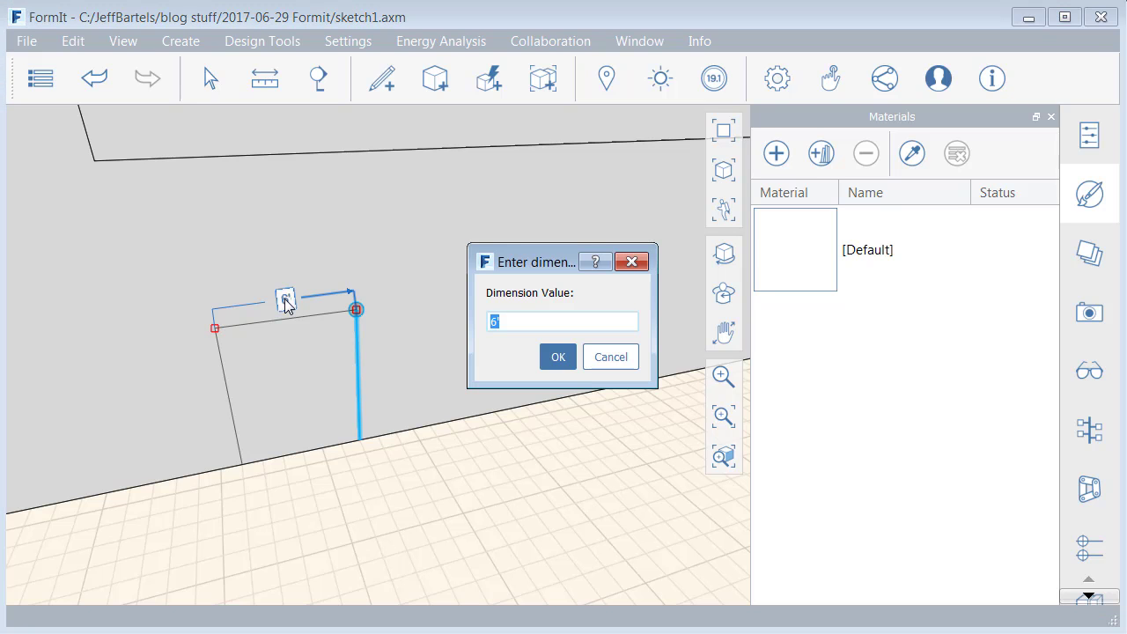
pyautogui.write('3')
pyautogui.press('Return')
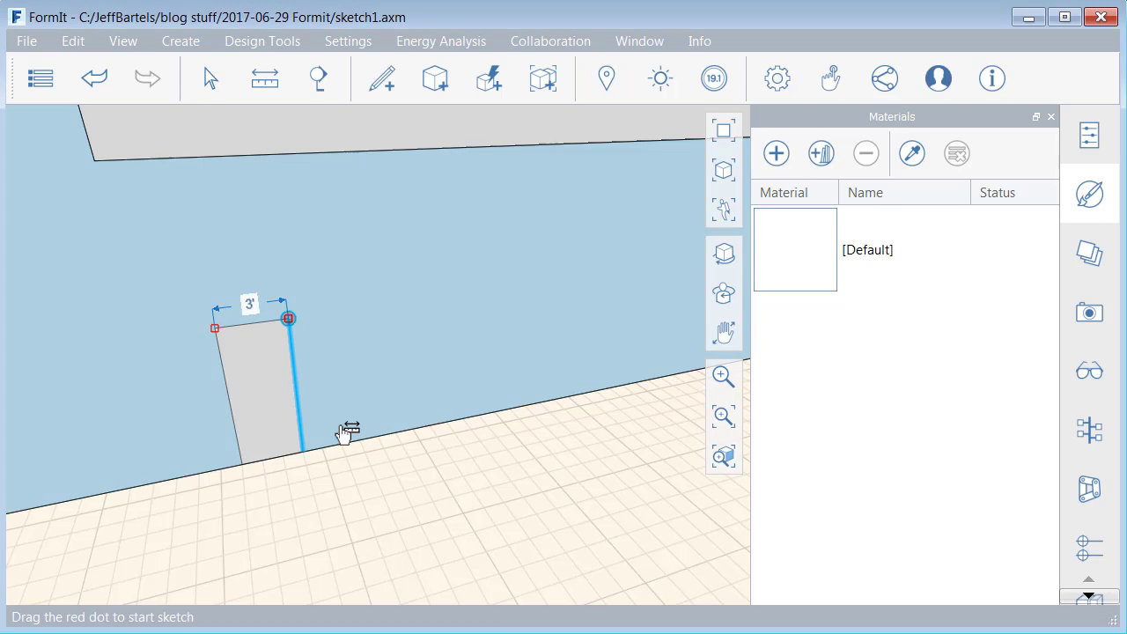
pyautogui.click(358, 472)
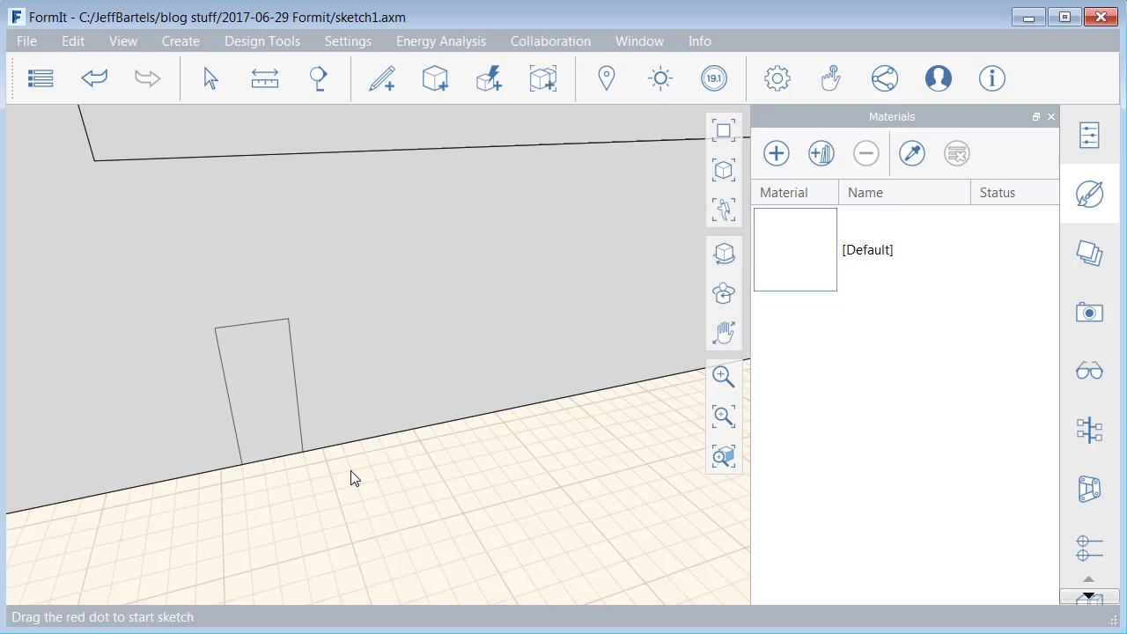
# - Draw a 6'-6" square window rectangle on the wall next to the door outline
pyautogui.scroll(-3, 351, 478)
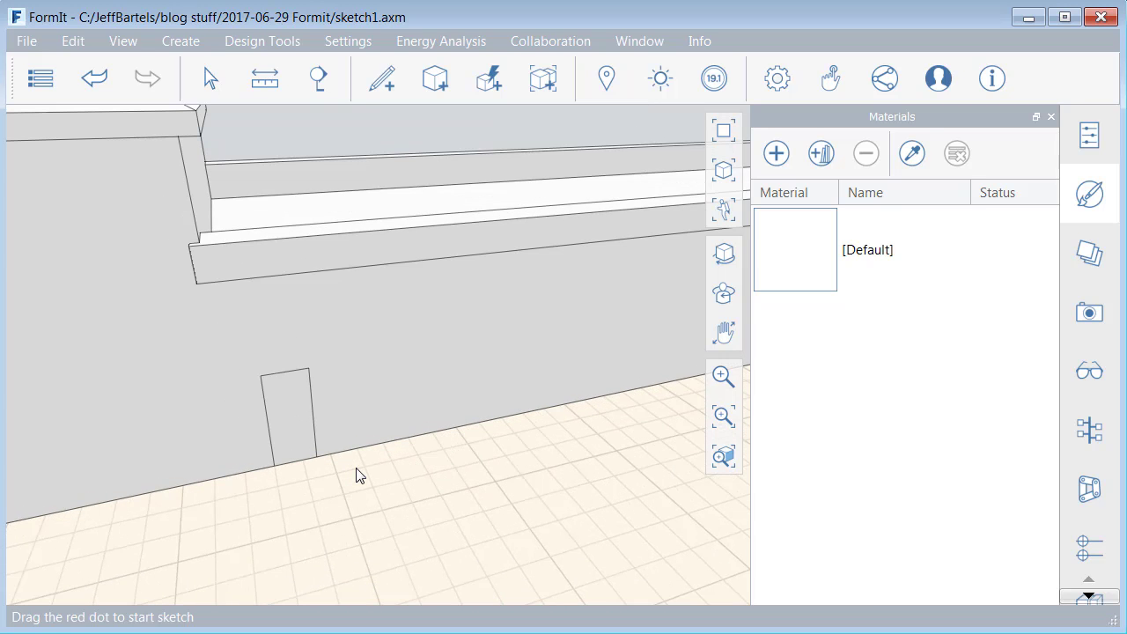
pyautogui.moveTo(444, 459); pyautogui.dragTo(300, 463, button='middle')
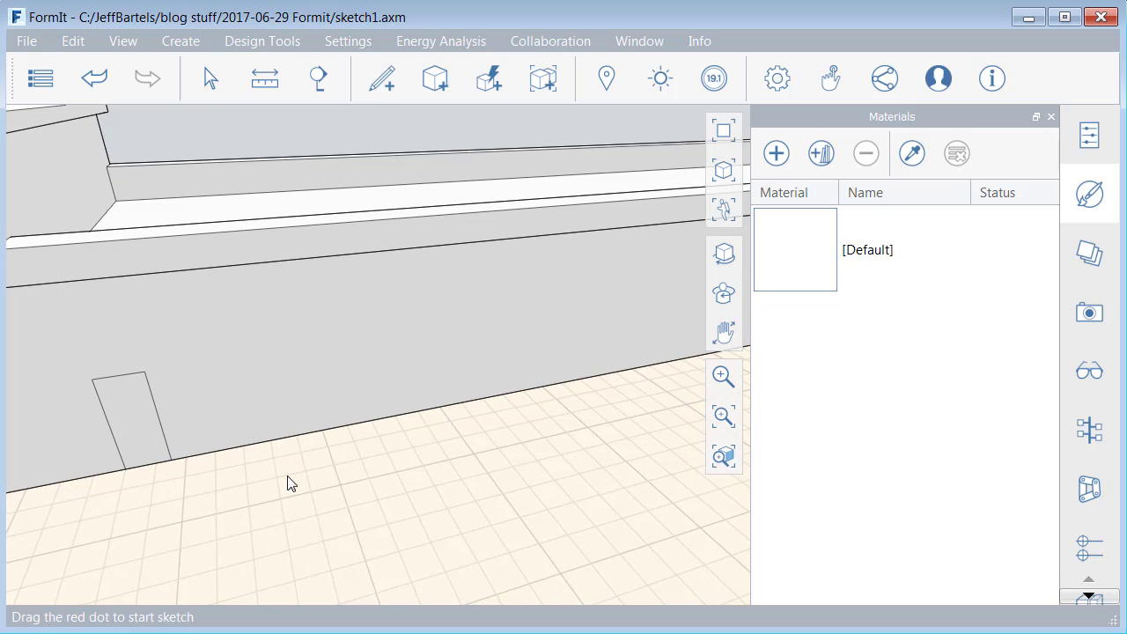
pyautogui.click(384, 81)
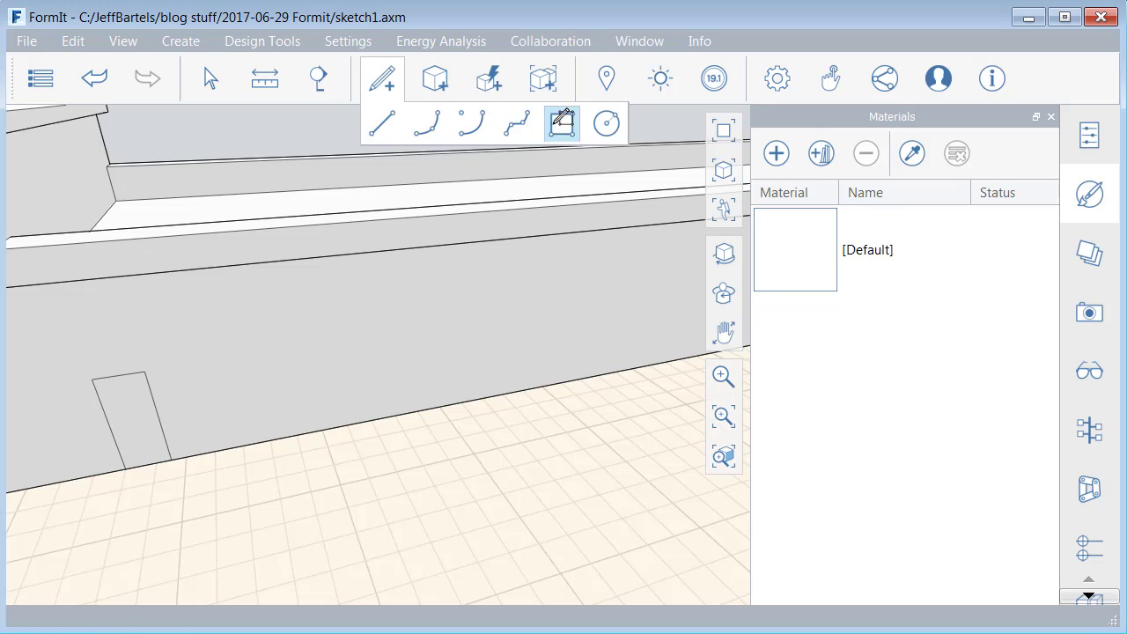
pyautogui.click(562, 123)
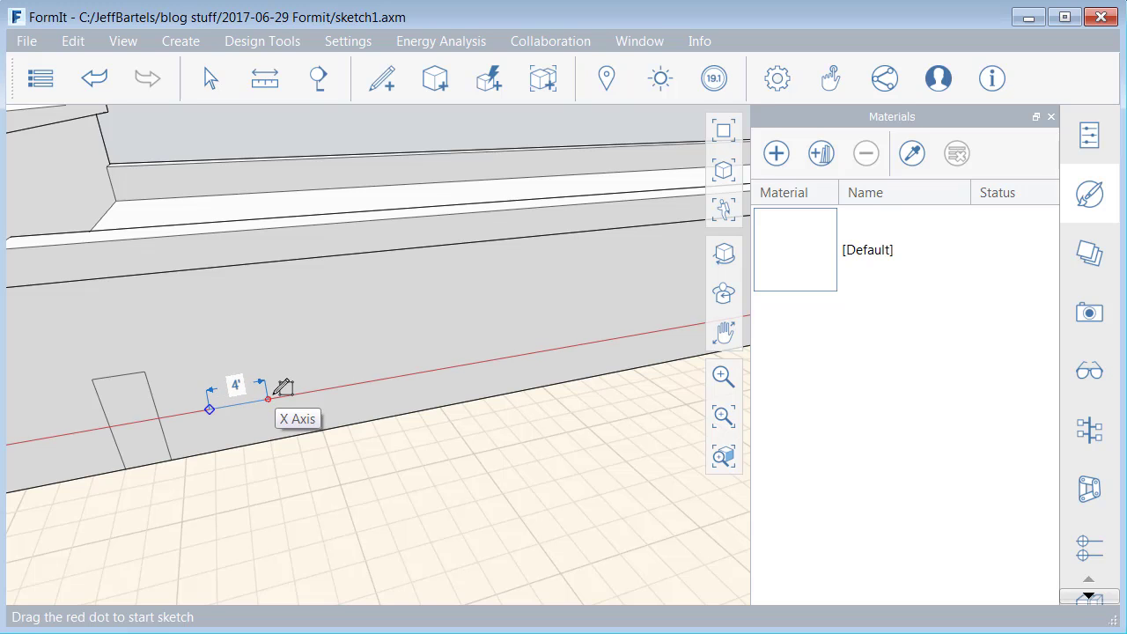
pyautogui.write('6.5')
pyautogui.press('Return')
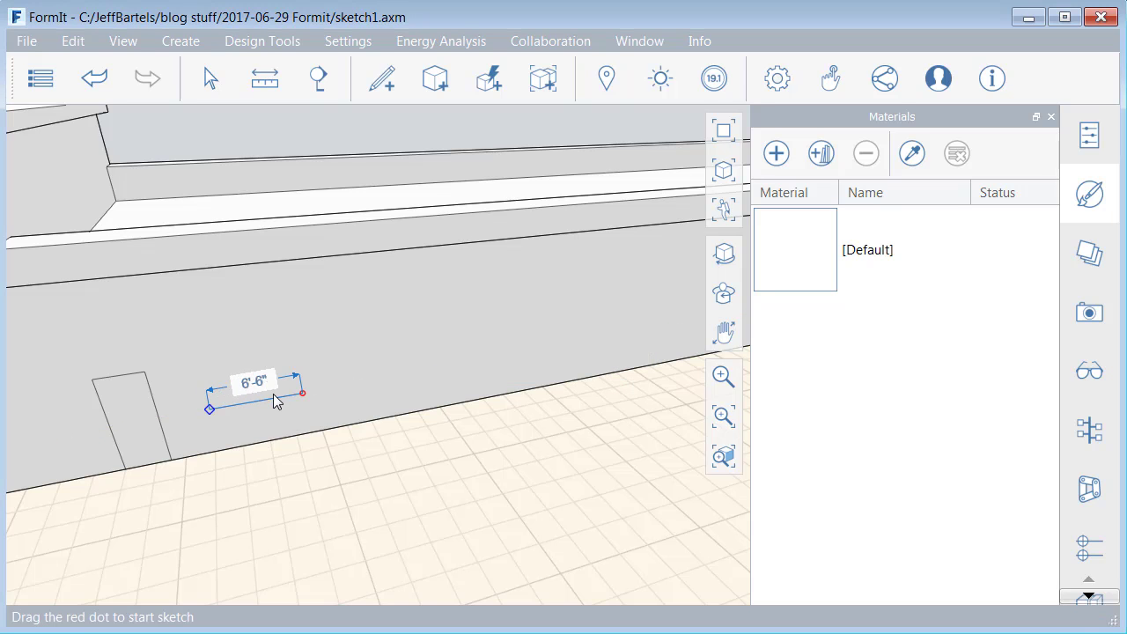
pyautogui.press('Tab')
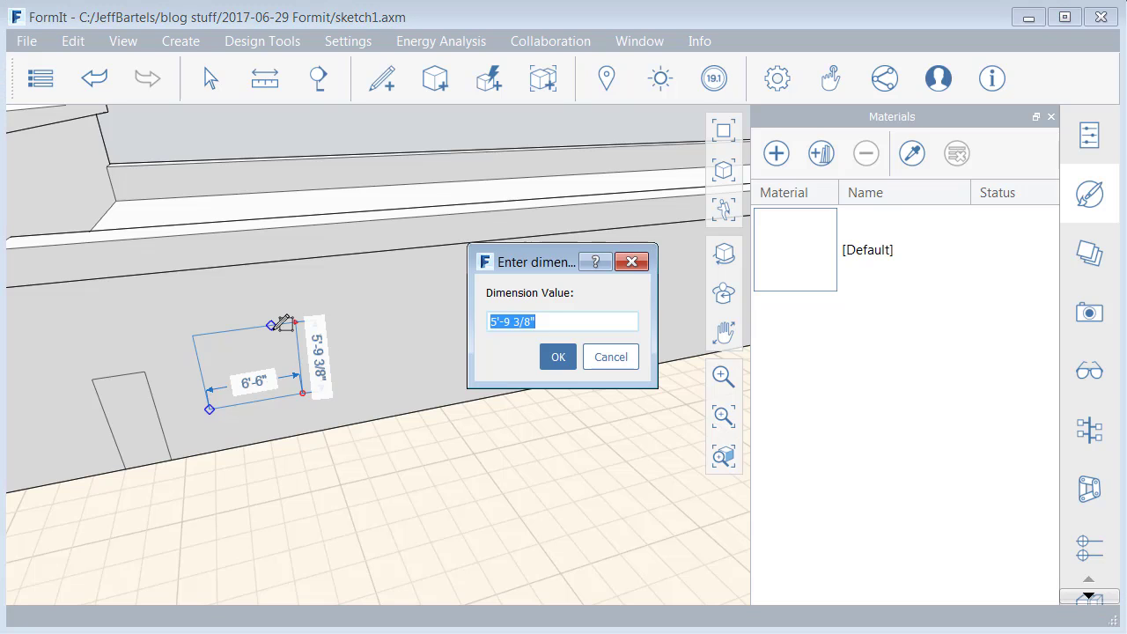
pyautogui.write('6.5')
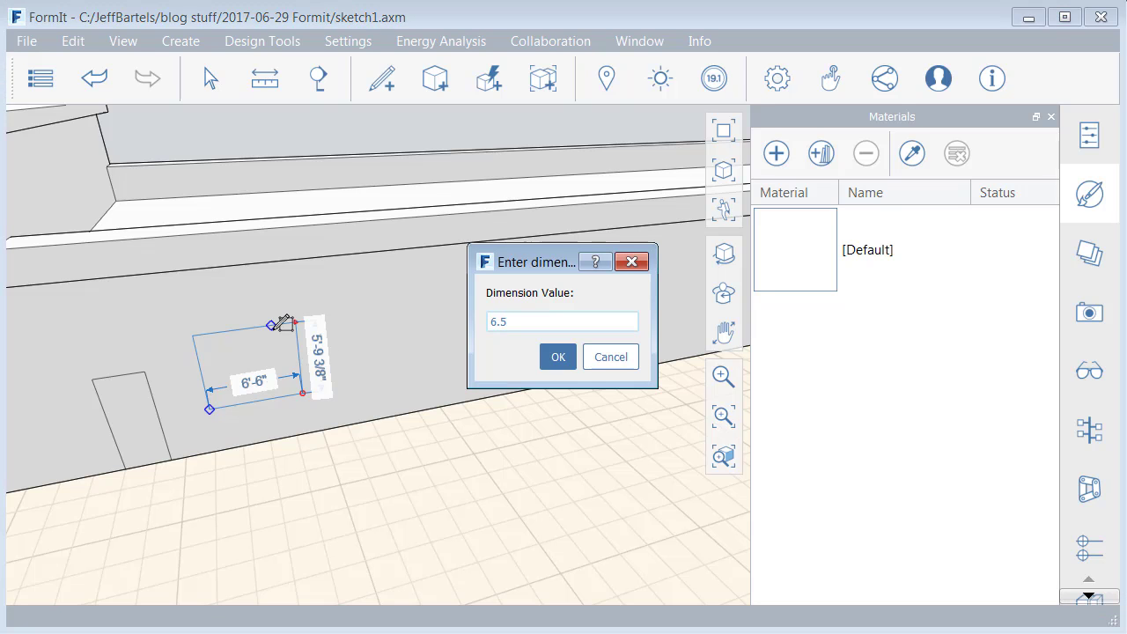
pyautogui.press('Return')
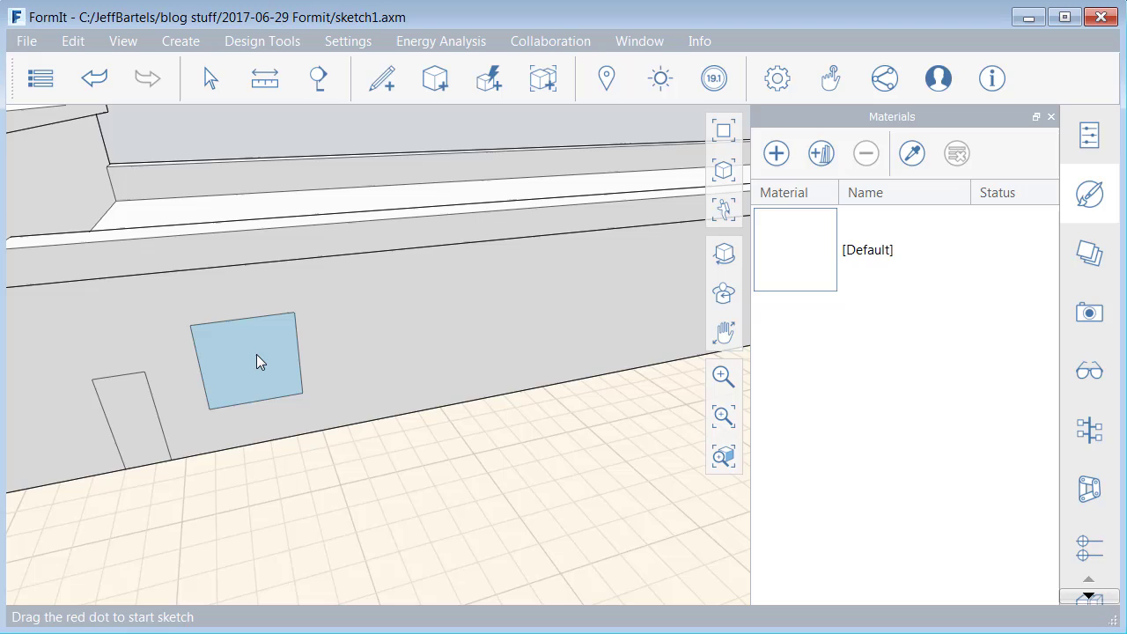
pyautogui.scroll(1, 249, 485)
# - Select all four edges of the window outline
pyautogui.moveTo(249, 485)
pyautogui.mouseDown(button='middle')
pyautogui.moveTo(290, 466)
pyautogui.moveTo(259, 483)
pyautogui.mouseUp(button='middle')
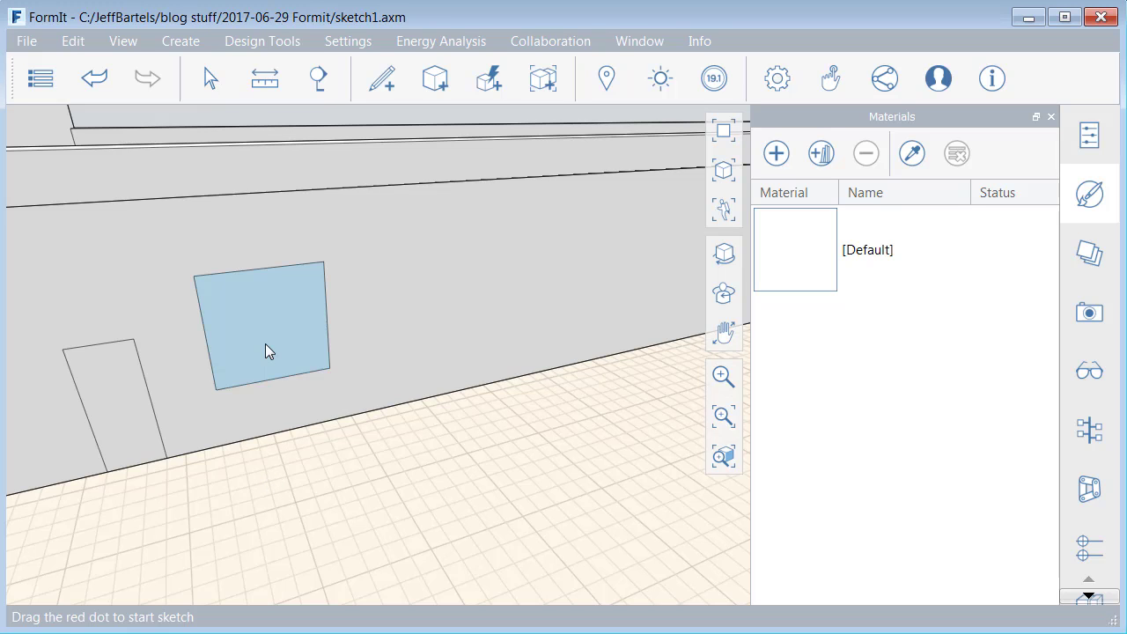
pyautogui.click(203, 323)
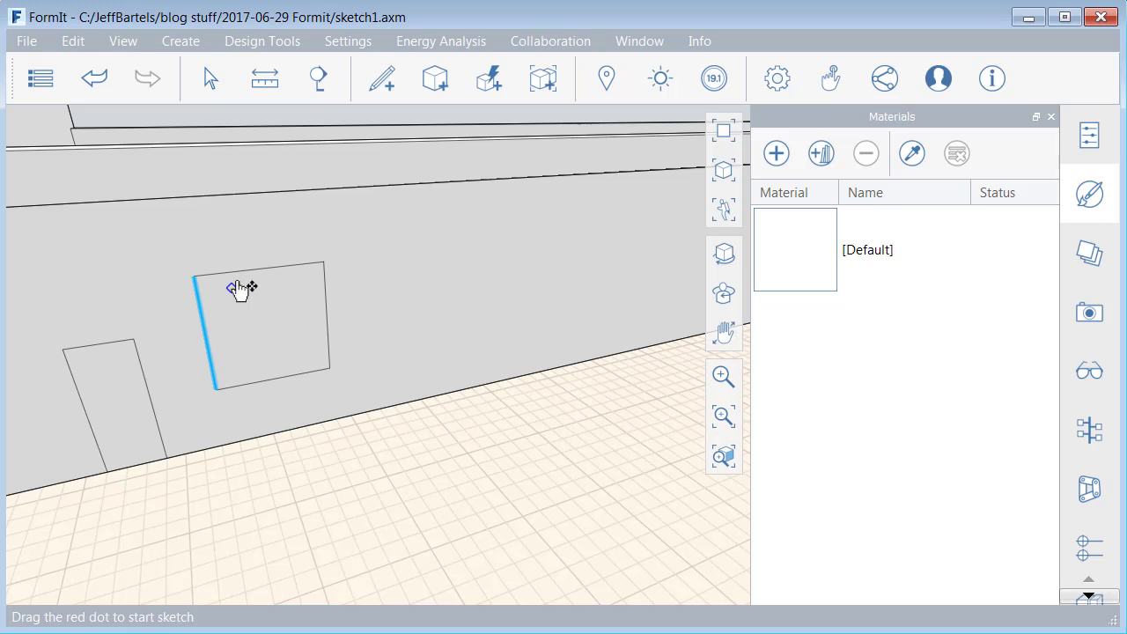
pyautogui.keyDown('shift'); pyautogui.click(240, 278); pyautogui.keyUp('shift')
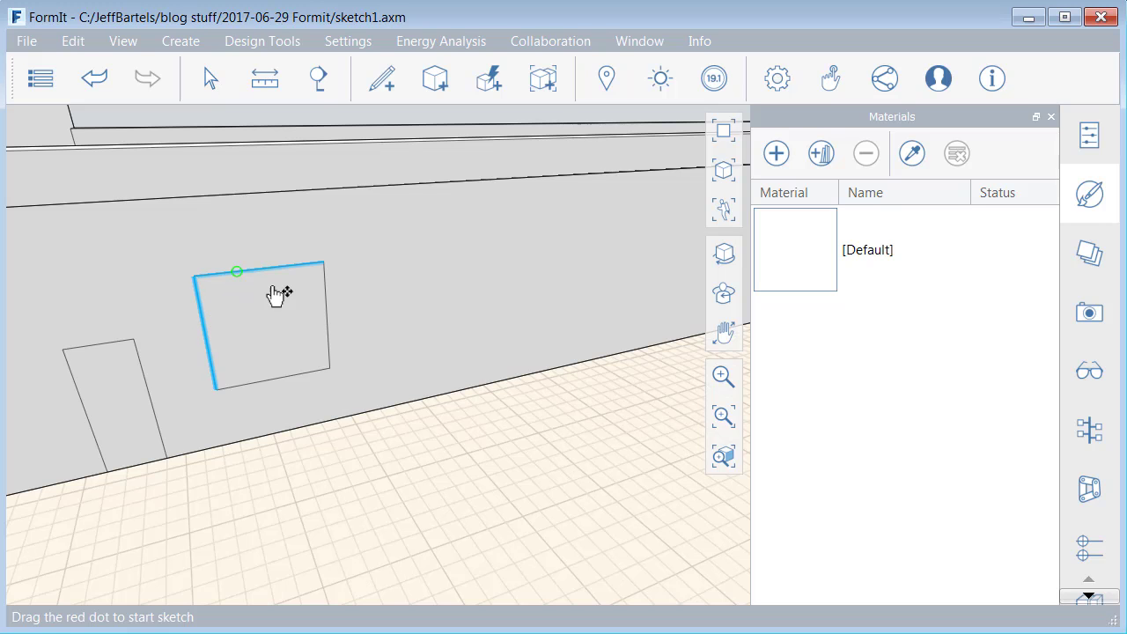
pyautogui.keyDown('shift'); pyautogui.click(329, 309); pyautogui.keyUp('shift')
pyautogui.keyDown('shift'); pyautogui.click(291, 376); pyautogui.keyUp('shift')
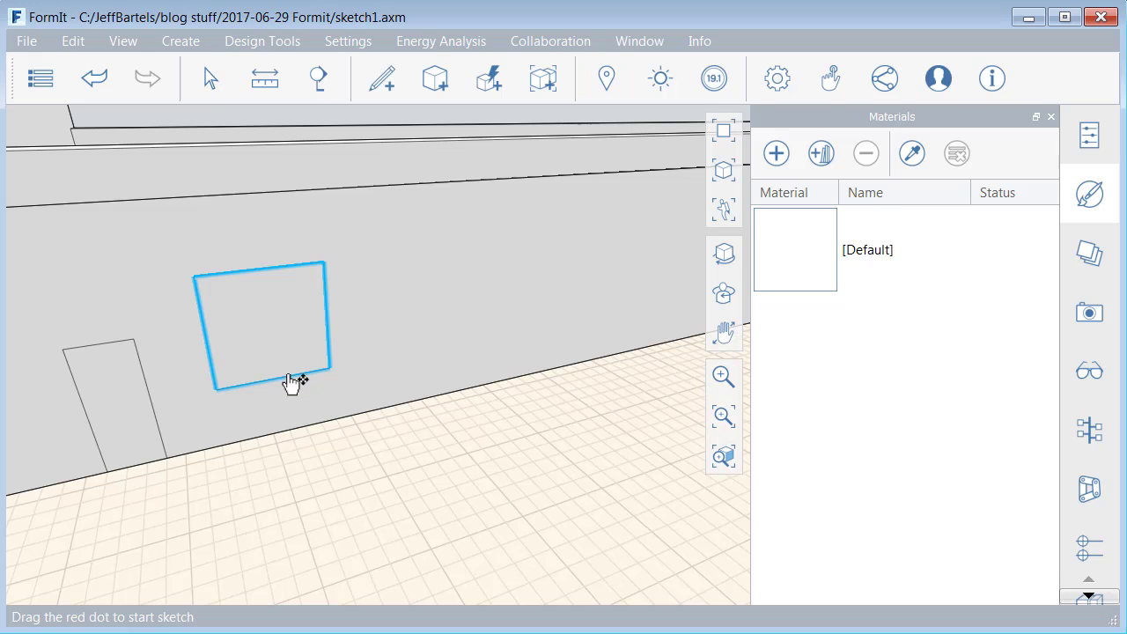
# - Move the window outline by its bottom-left corner, raising it above the base and farther from the door
pyautogui.click(232, 389)
pyautogui.scroll(1, 231, 393)
pyautogui.moveTo(229, 392); pyautogui.dragTo(223, 403)
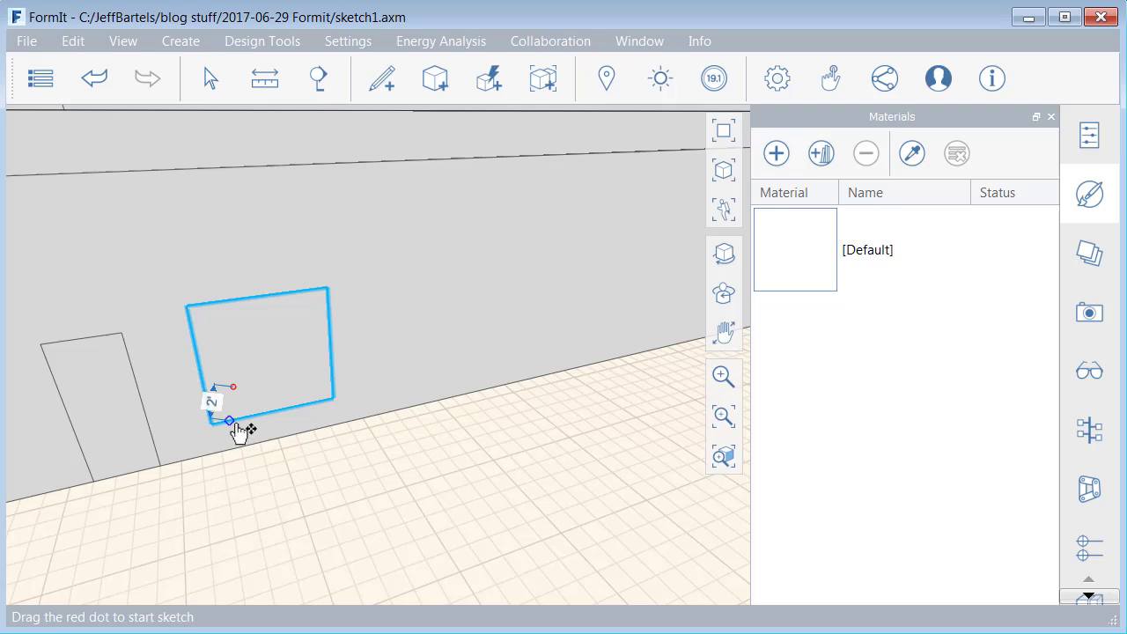
pyautogui.moveTo(238, 432)
pyautogui.mouseDown(button='middle')
pyautogui.moveTo(247, 411)
pyautogui.moveTo(226, 458)
pyautogui.mouseUp(button='middle')
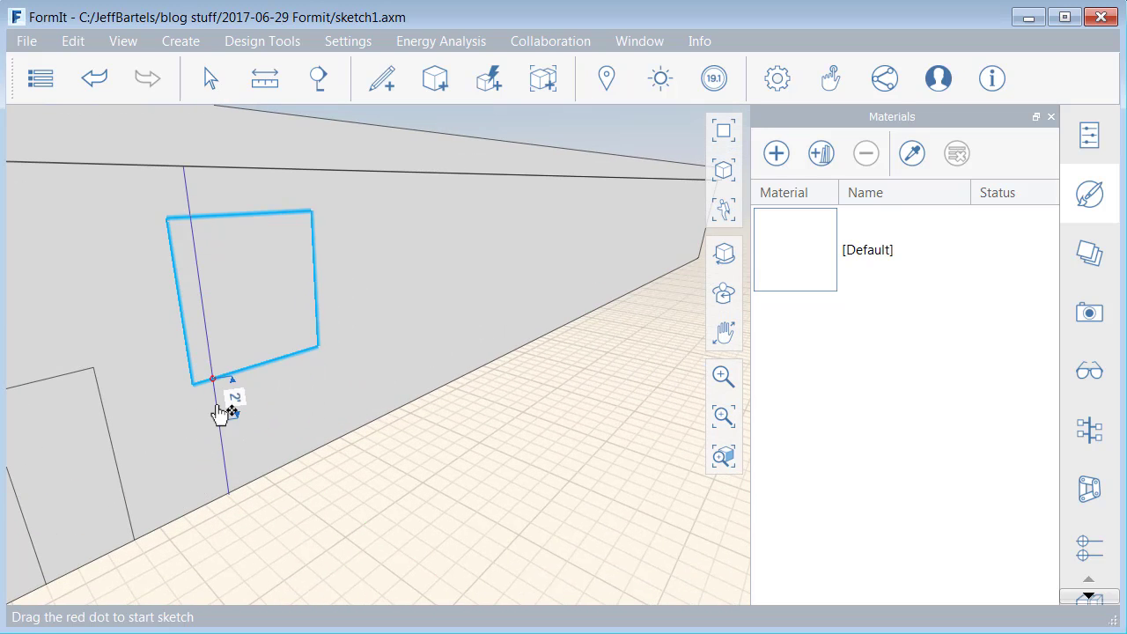
pyautogui.moveTo(220, 414)
pyautogui.mouseDown()
pyautogui.moveTo(355, 374)
pyautogui.moveTo(272, 395)
pyautogui.moveTo(202, 440)
pyautogui.moveTo(252, 435)
pyautogui.moveTo(309, 504)
pyautogui.moveTo(266, 455)
pyautogui.moveTo(228, 436)
pyautogui.mouseUp()
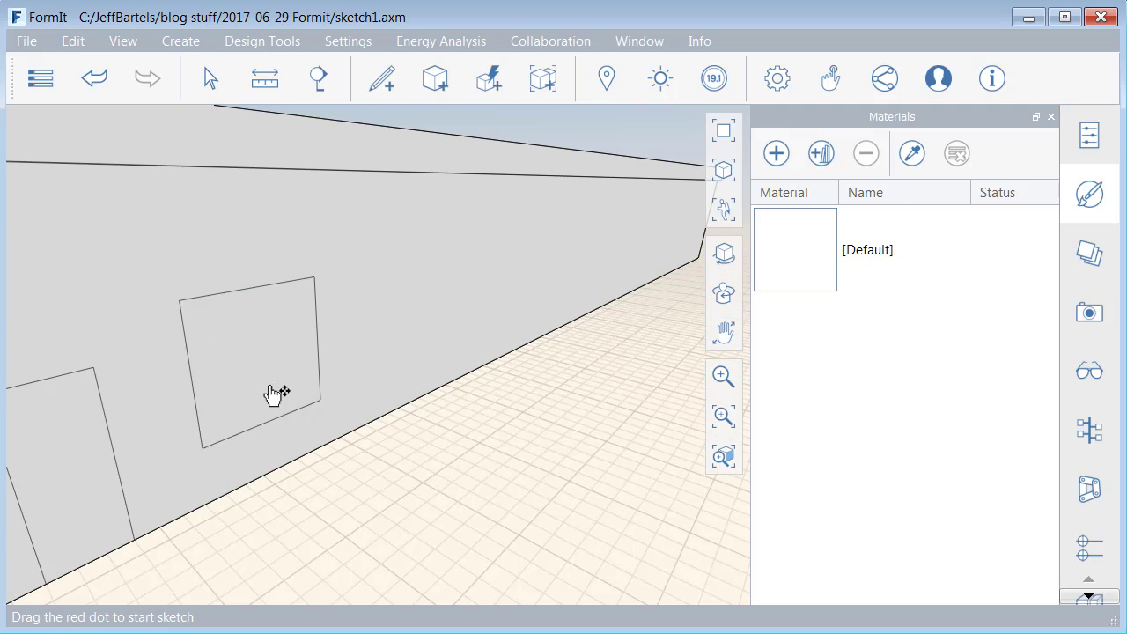
pyautogui.scroll(-2, 271, 393)
pyautogui.scroll(2, 374, 445)
pyautogui.scroll(-1, 369, 449)
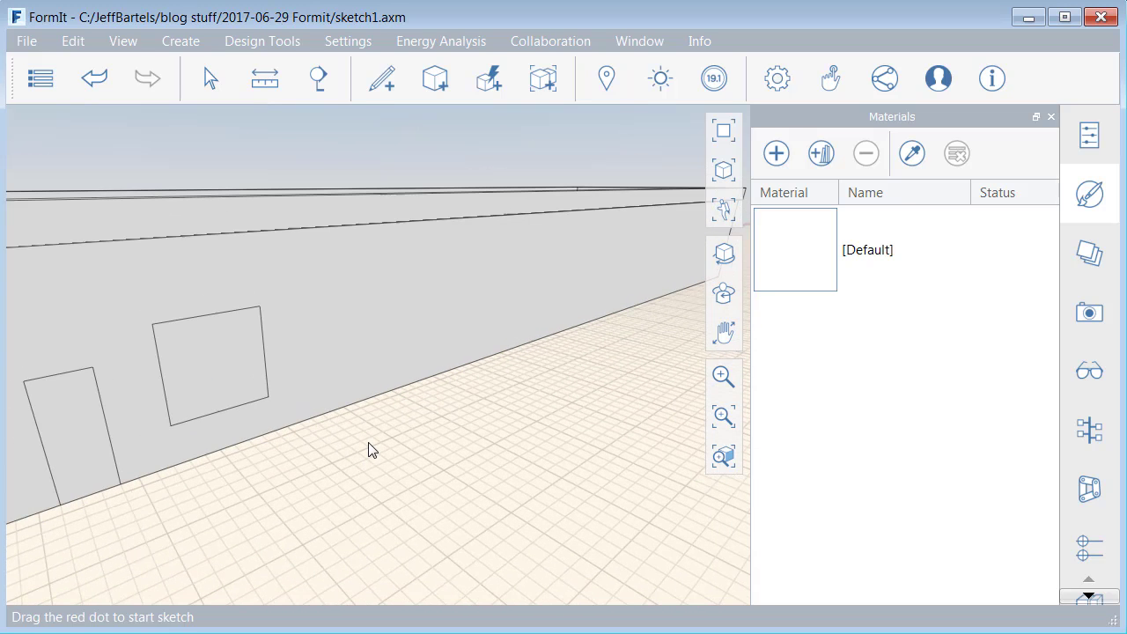
# - Create a linear total-length array of the window face with 7 copies
pyautogui.click(209, 361)
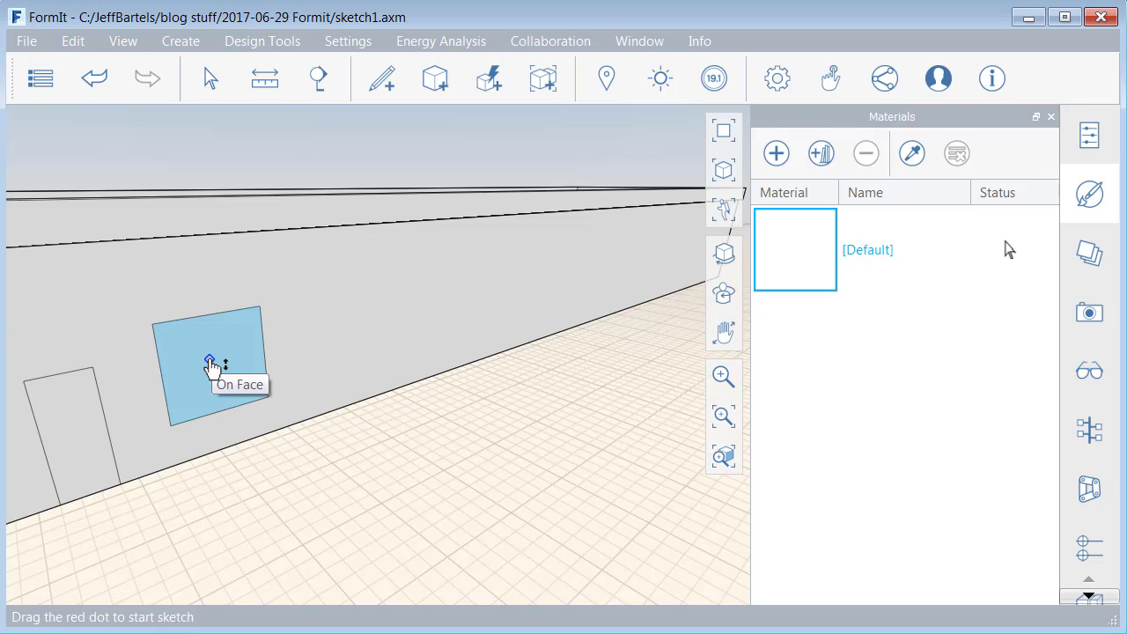
pyautogui.rightClick(209, 363)
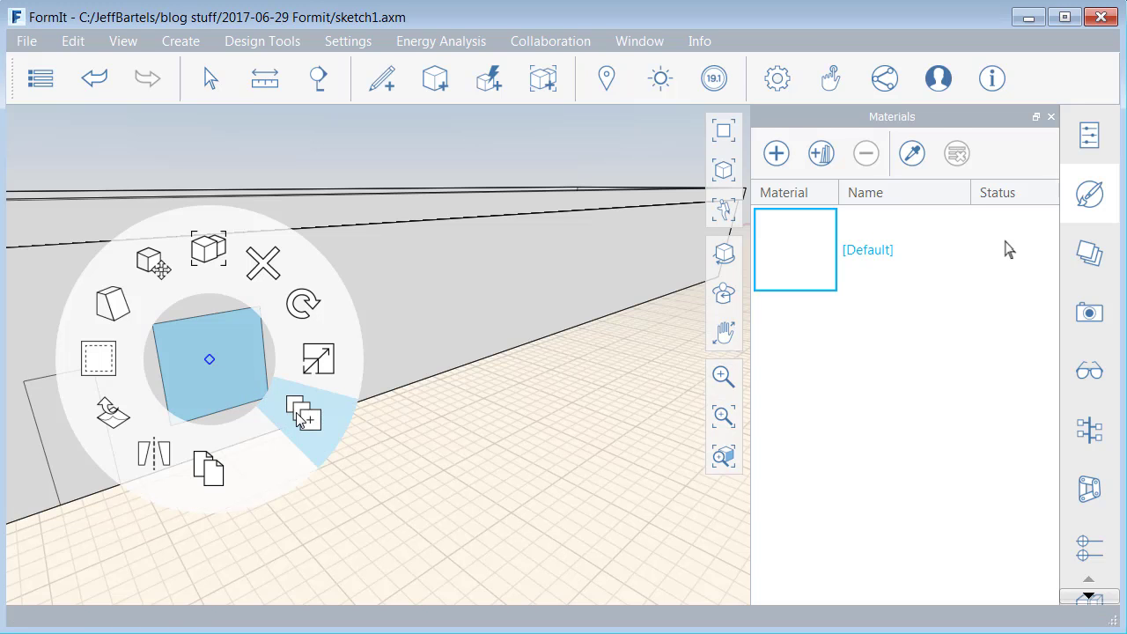
pyautogui.click(301, 415)
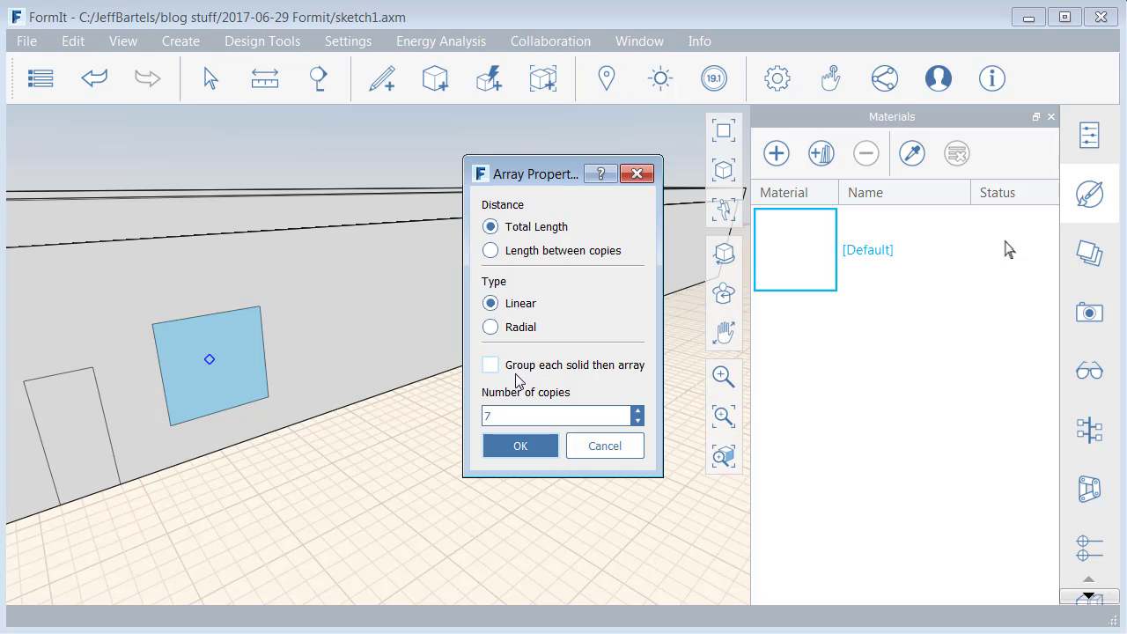
pyautogui.doubleClick(484, 414)
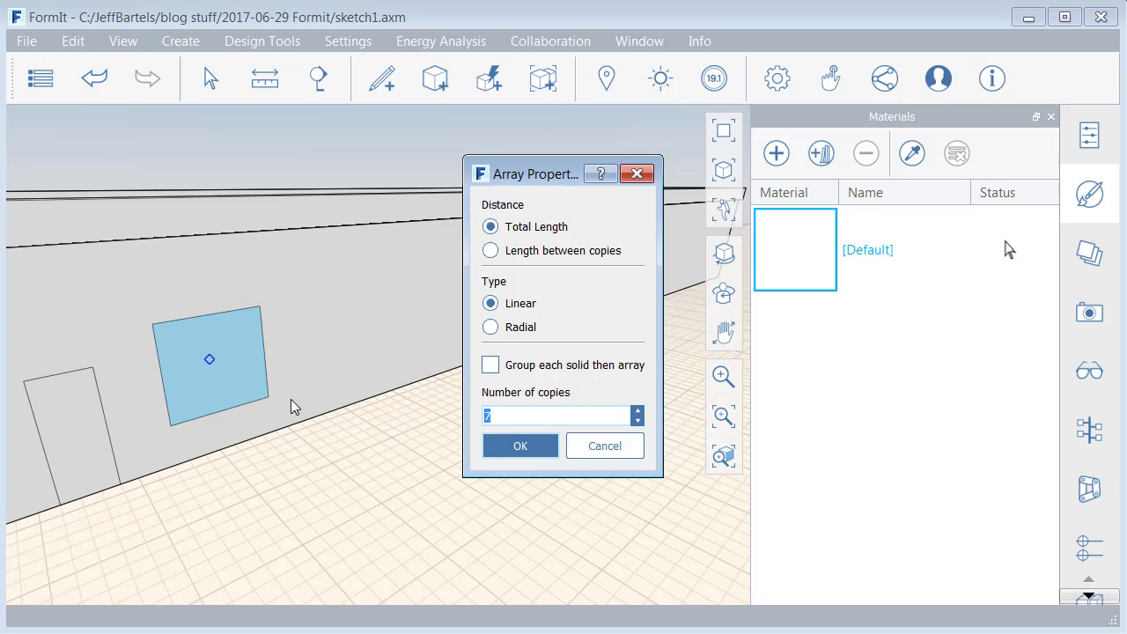
pyautogui.click(516, 446)
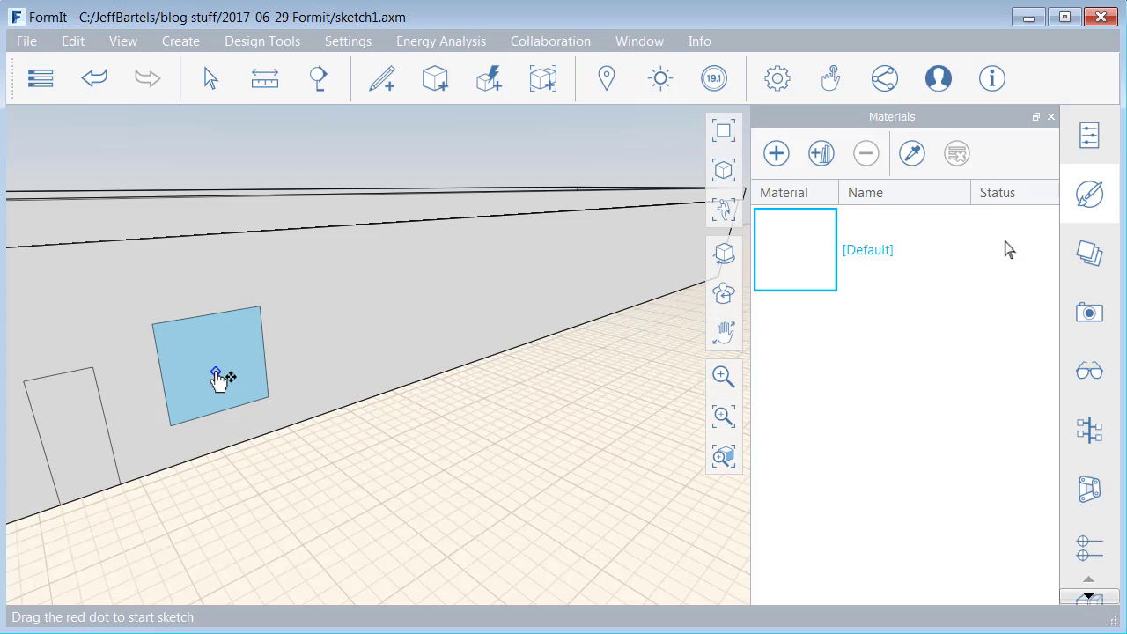
# - Stretch the window array to 85' along the wall, giving eight evenly spaced windows
pyautogui.moveTo(221, 377); pyautogui.dragTo(649, 260)
pyautogui.scroll(-3, 355, 349)
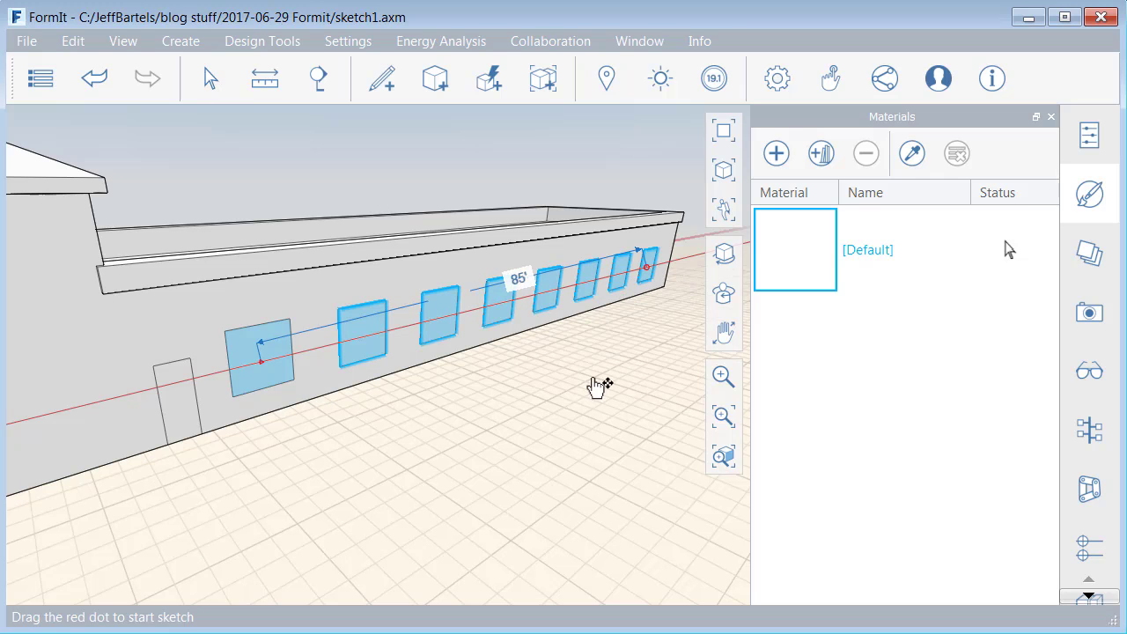
pyautogui.click(568, 385)
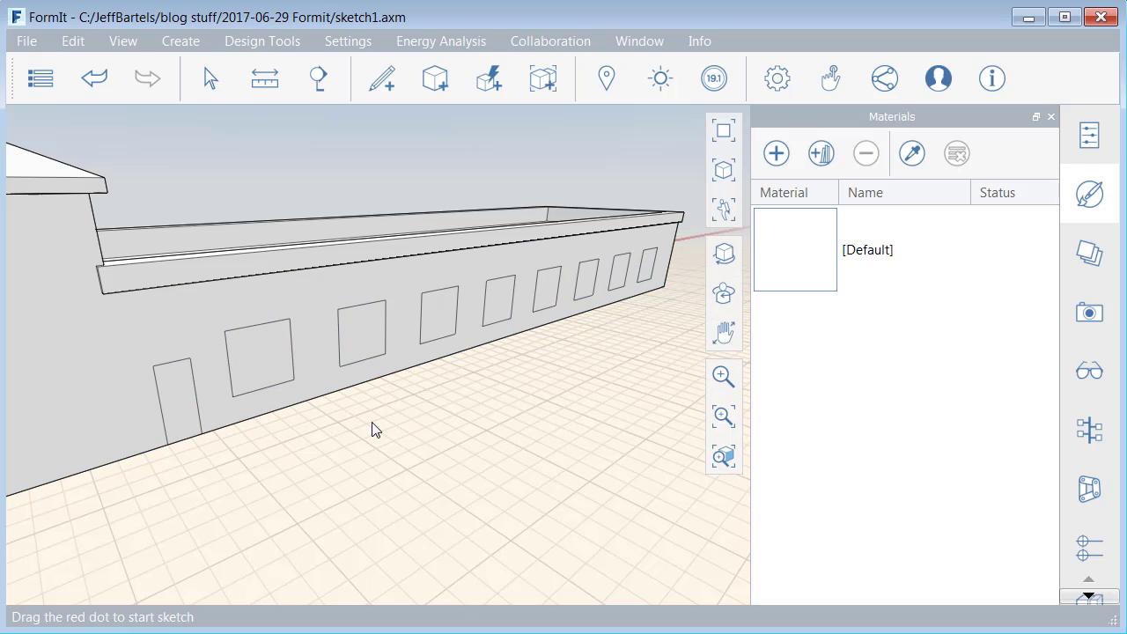
pyautogui.scroll(3, 283, 435)
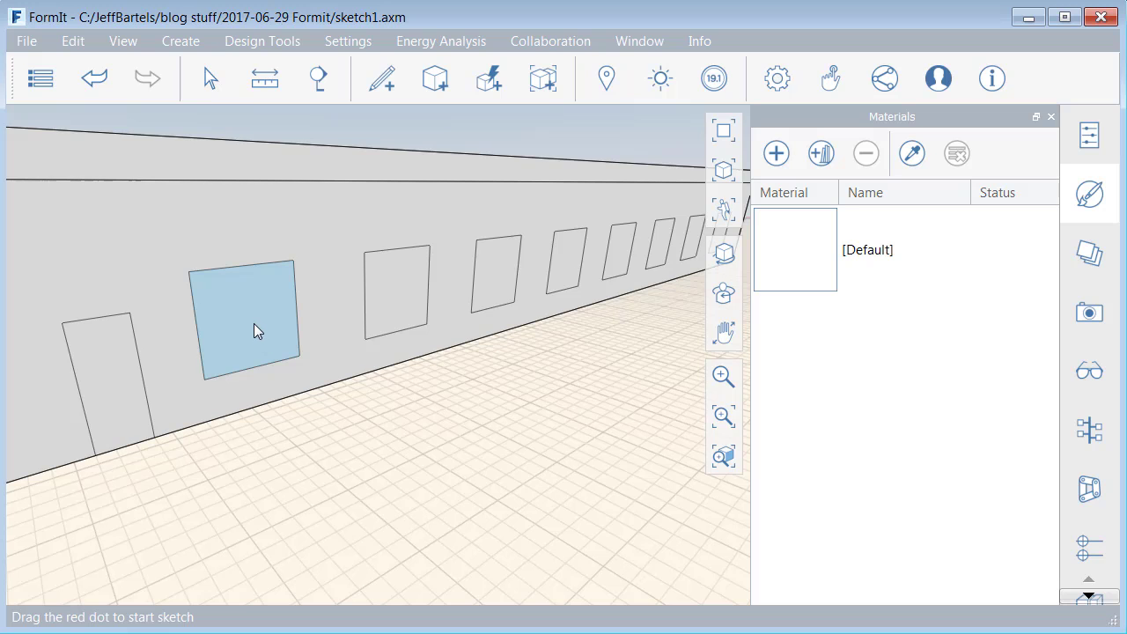
pyautogui.click(253, 329)
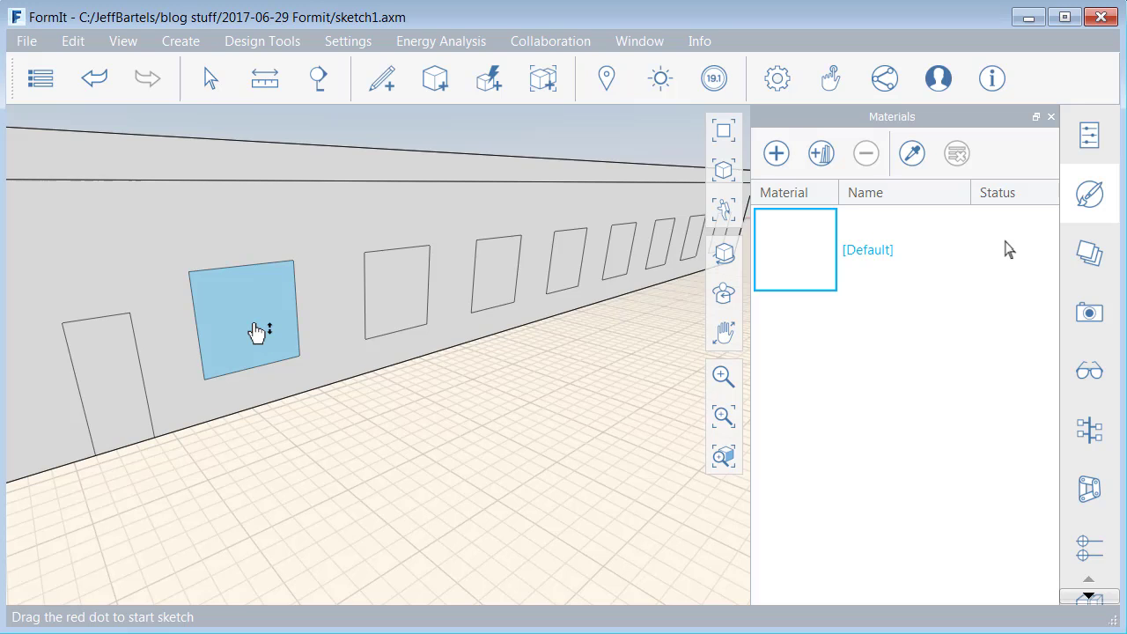
pyautogui.moveTo(253, 328); pyautogui.dragTo(289, 368)
pyautogui.press('Escape')
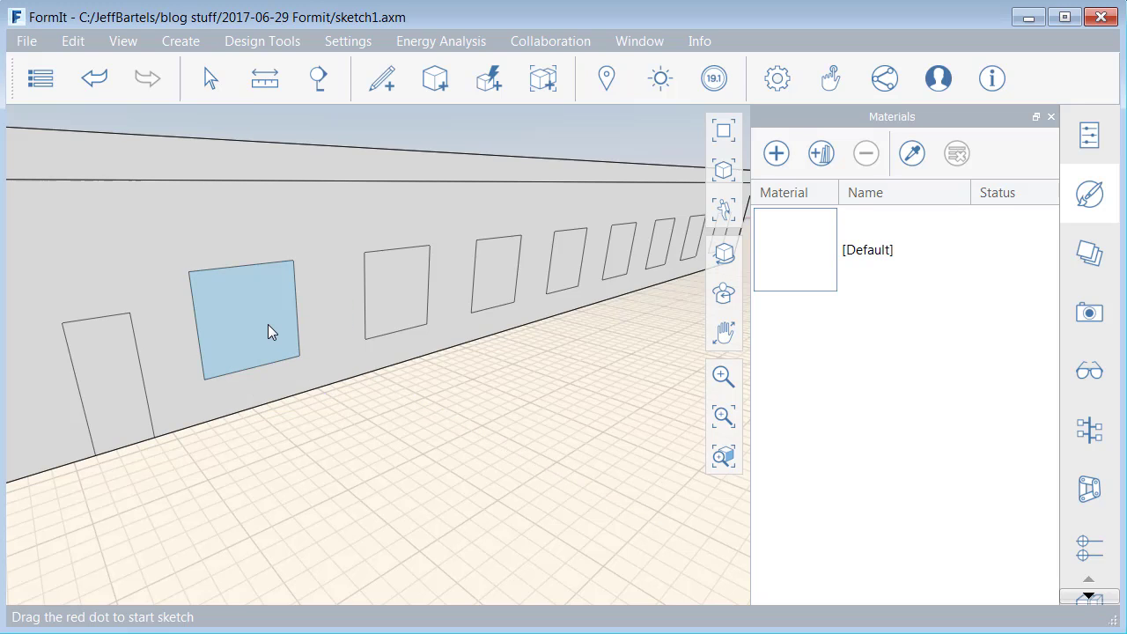
pyautogui.click(263, 324)
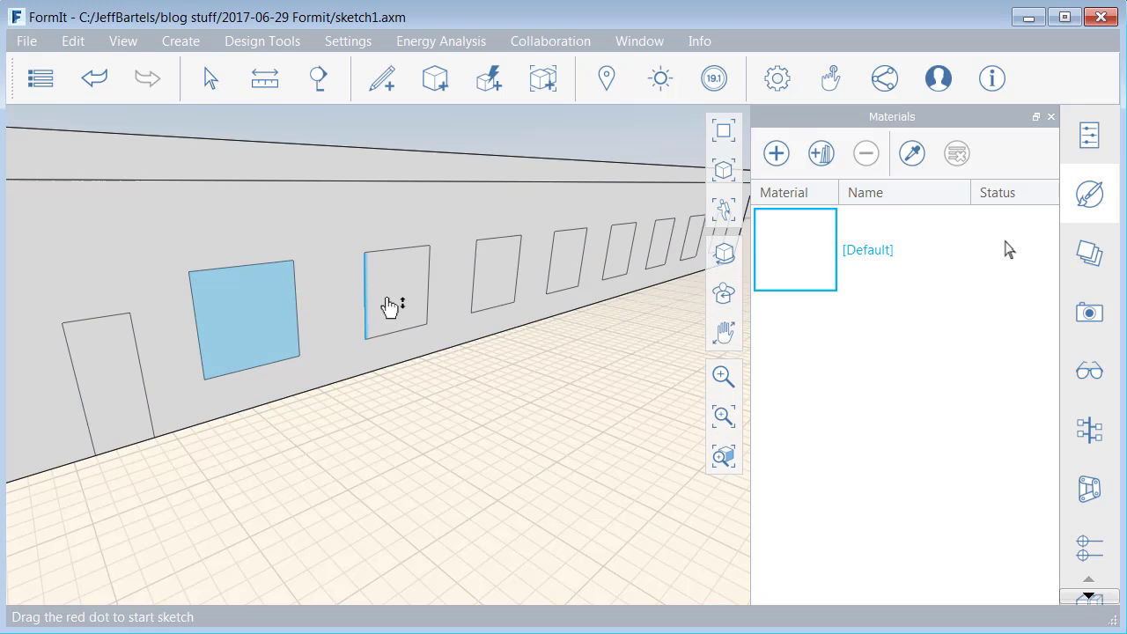
pyautogui.keyDown('ctrl'); pyautogui.click(399, 306); pyautogui.keyUp('ctrl')
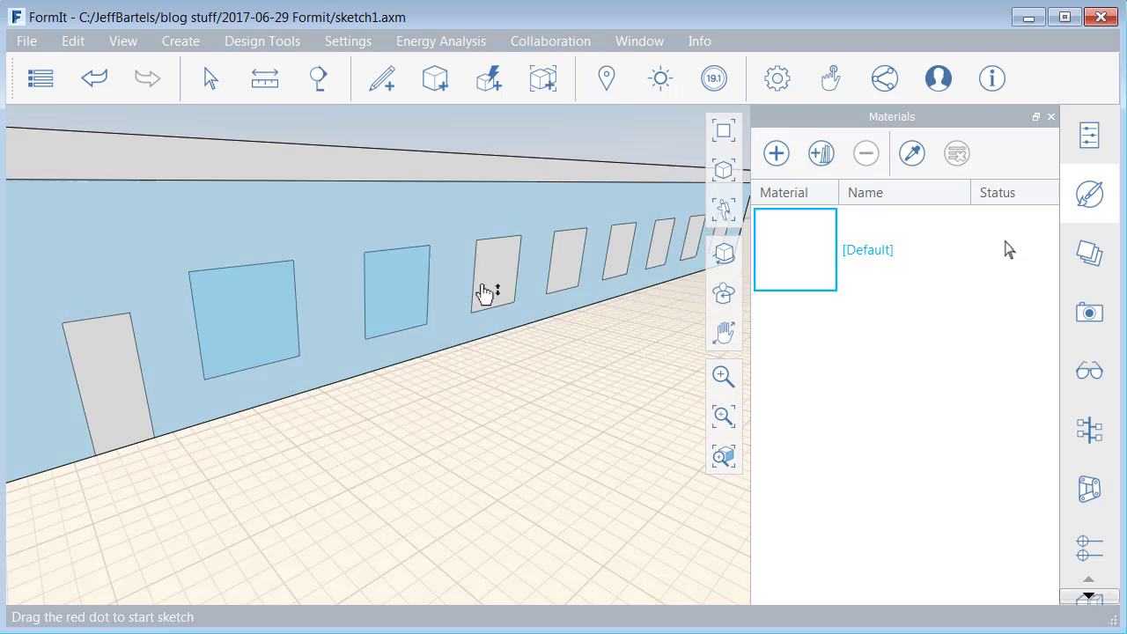
pyautogui.keyDown('ctrl'); pyautogui.click(504, 289); pyautogui.keyUp('ctrl')
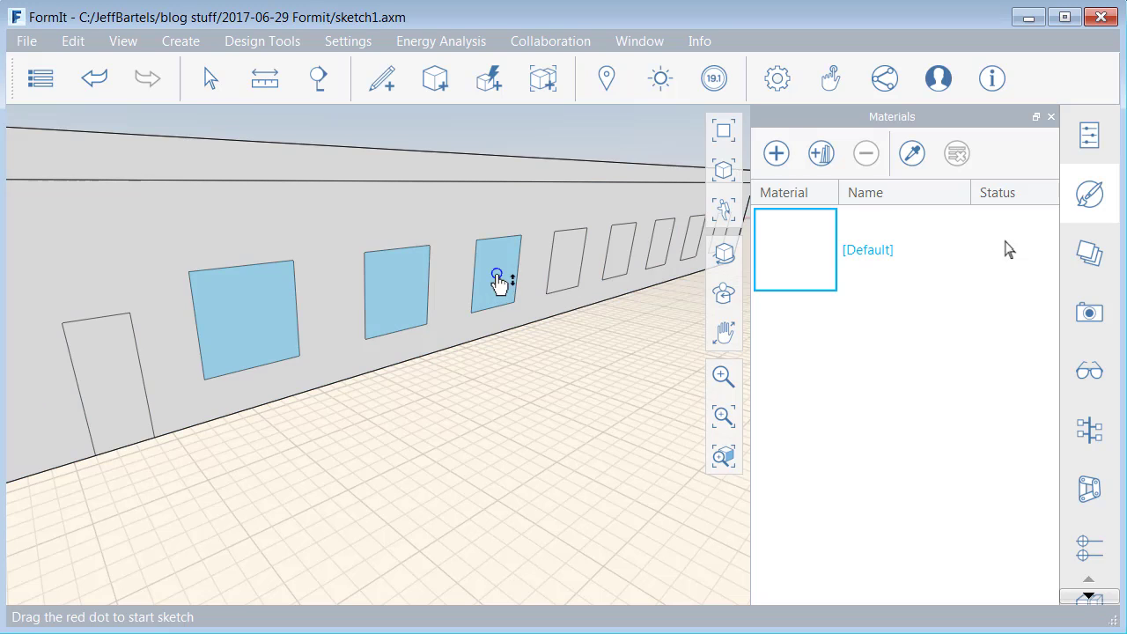
pyautogui.moveTo(501, 282); pyautogui.dragTo(534, 335)
pyautogui.press('Escape')
pyautogui.moveTo(497, 354); pyautogui.dragTo(542, 351, button='middle')
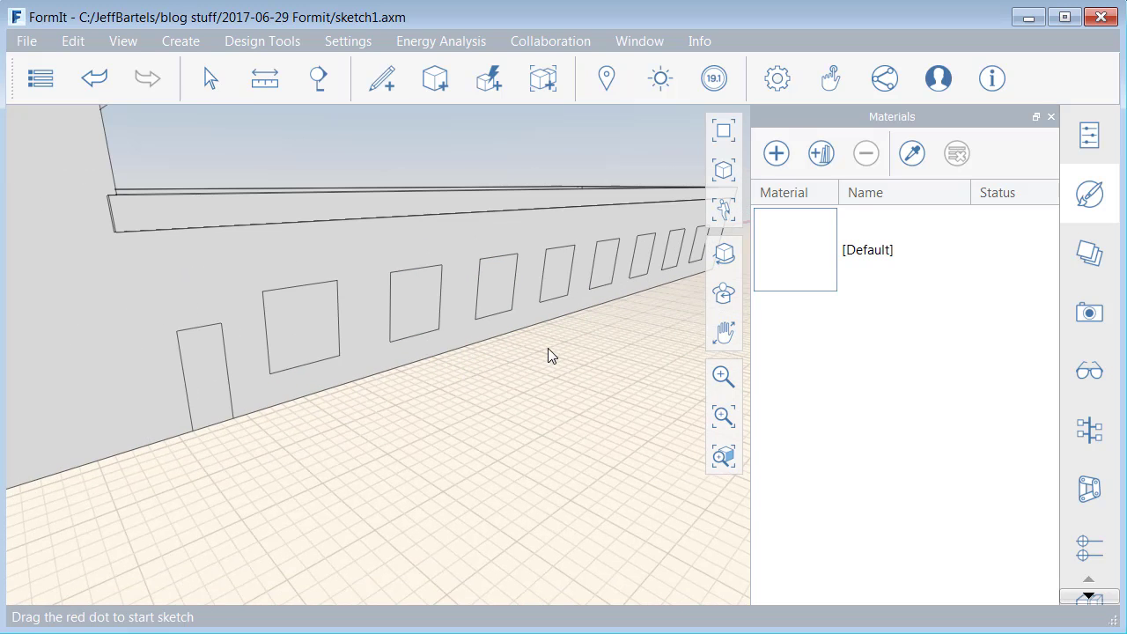
pyautogui.click(340, 333)
# - Select all eight window faces and push them 6" into the wall
pyautogui.click(304, 326)
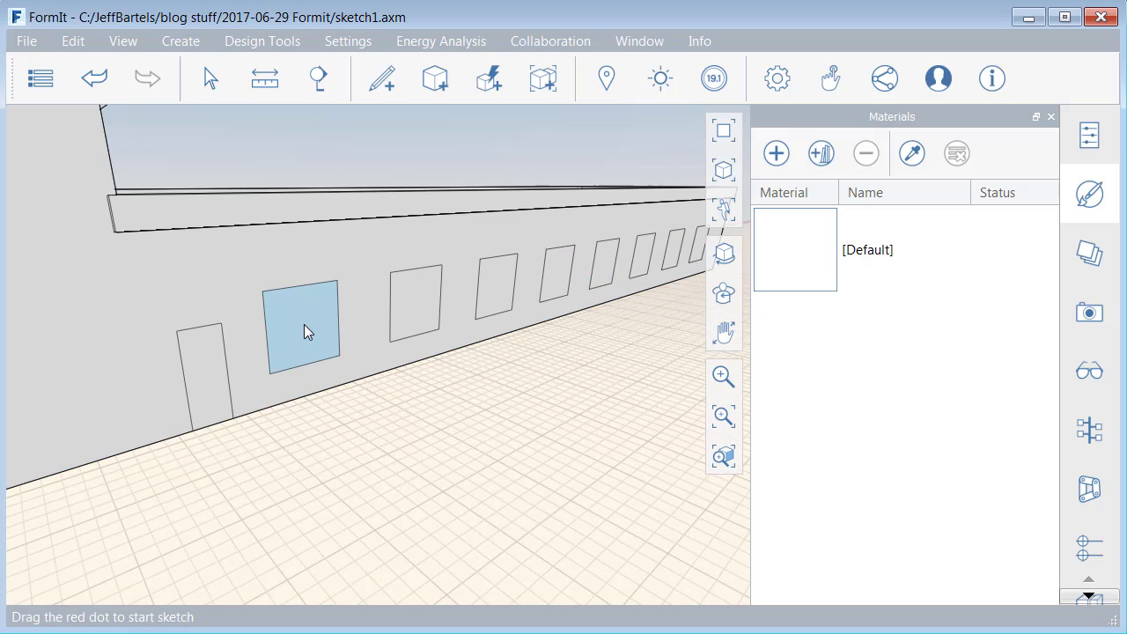
pyautogui.doubleClick(304, 326)
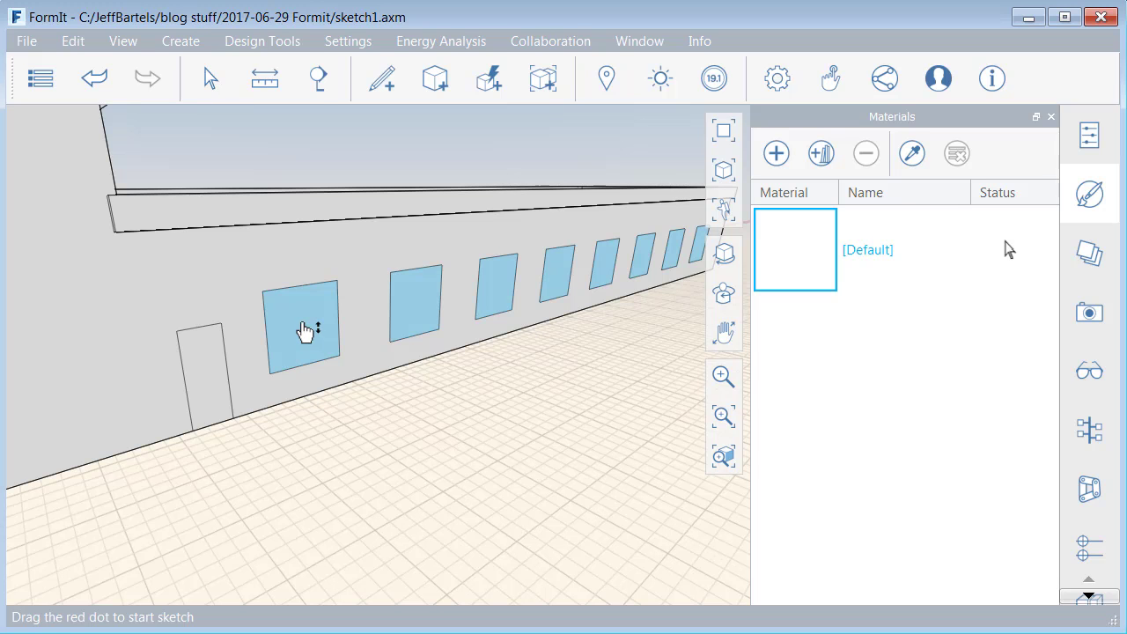
pyautogui.moveTo(303, 330); pyautogui.dragTo(297, 326)
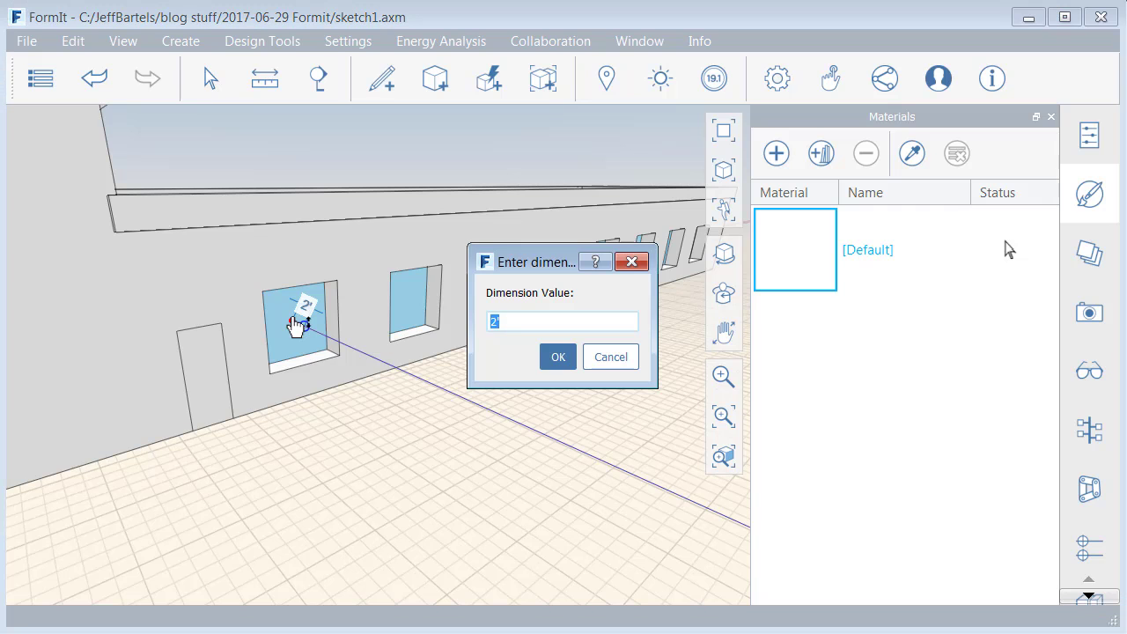
pyautogui.write('6"')
pyautogui.press('Return')
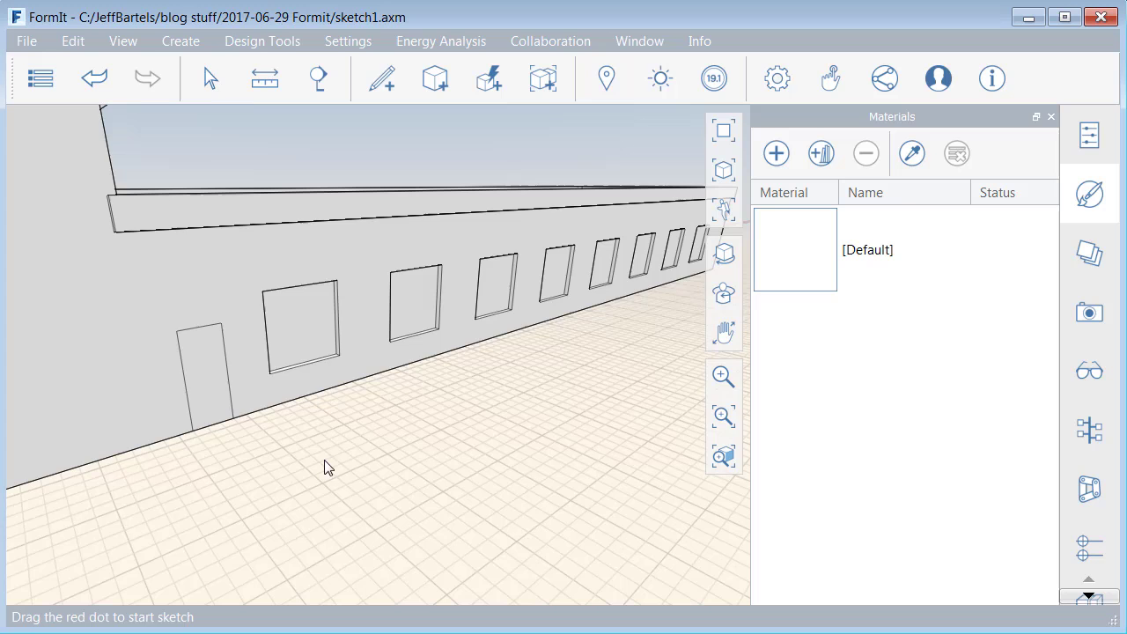
pyautogui.scroll(2, 227, 451)
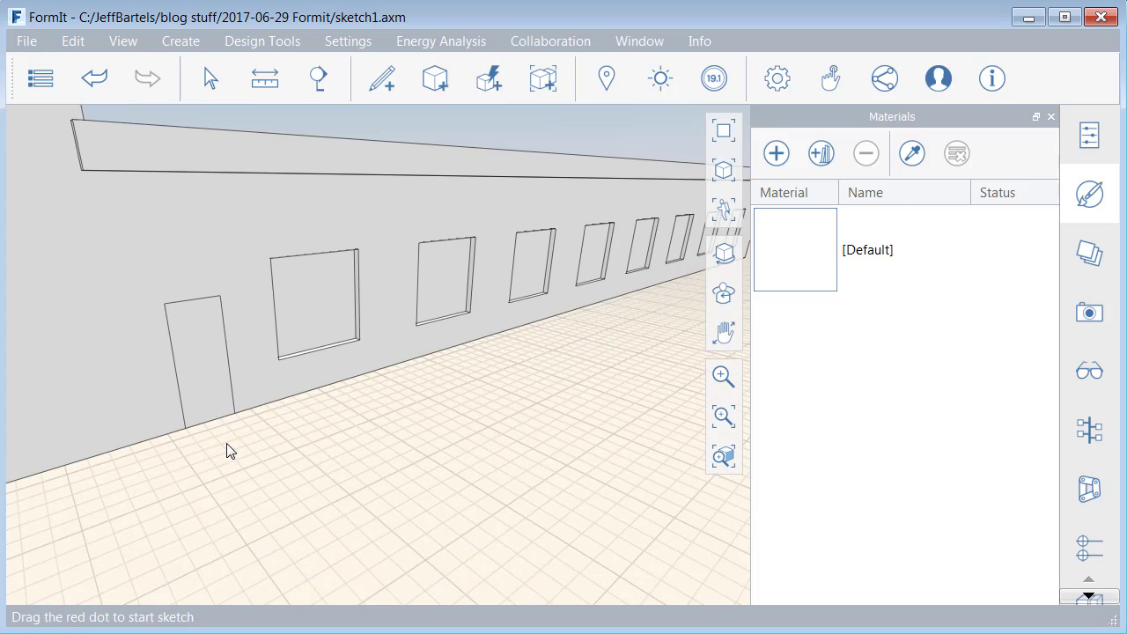
# - Push the door face 6" into the wall, then orbit out to view the whole building
pyautogui.click(208, 372)
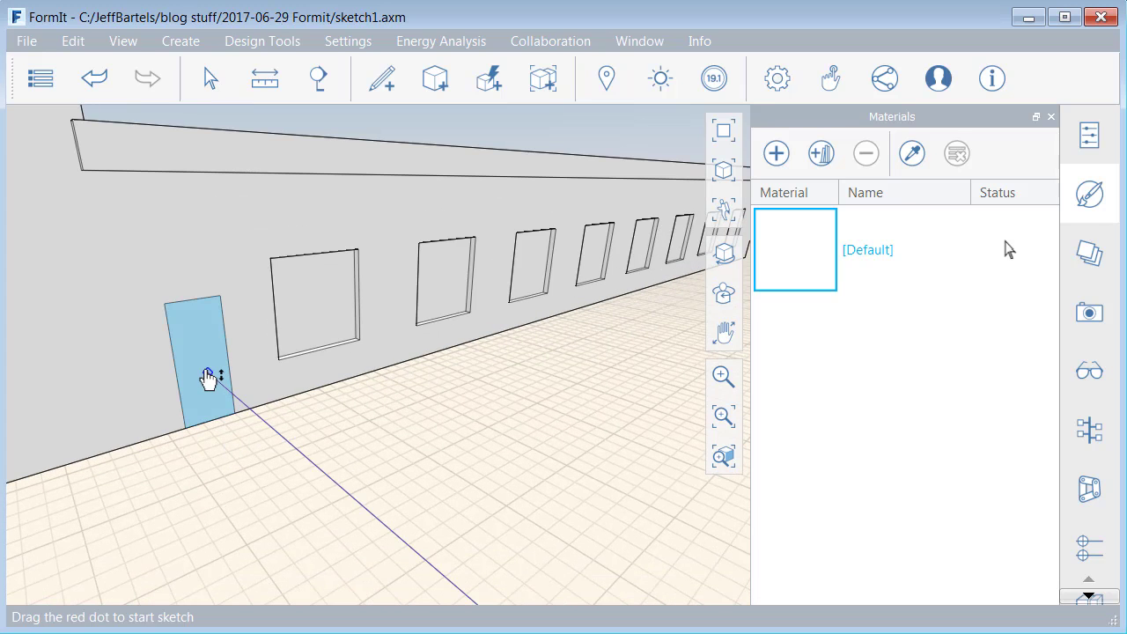
pyautogui.write('6')
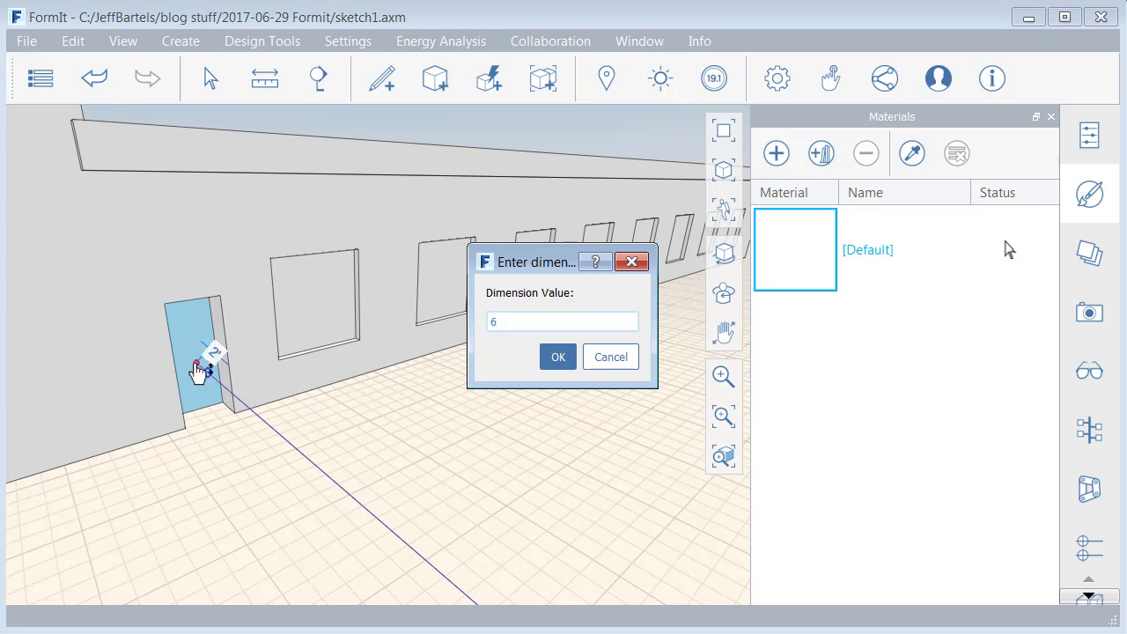
pyautogui.write('"')
pyautogui.press('Return')
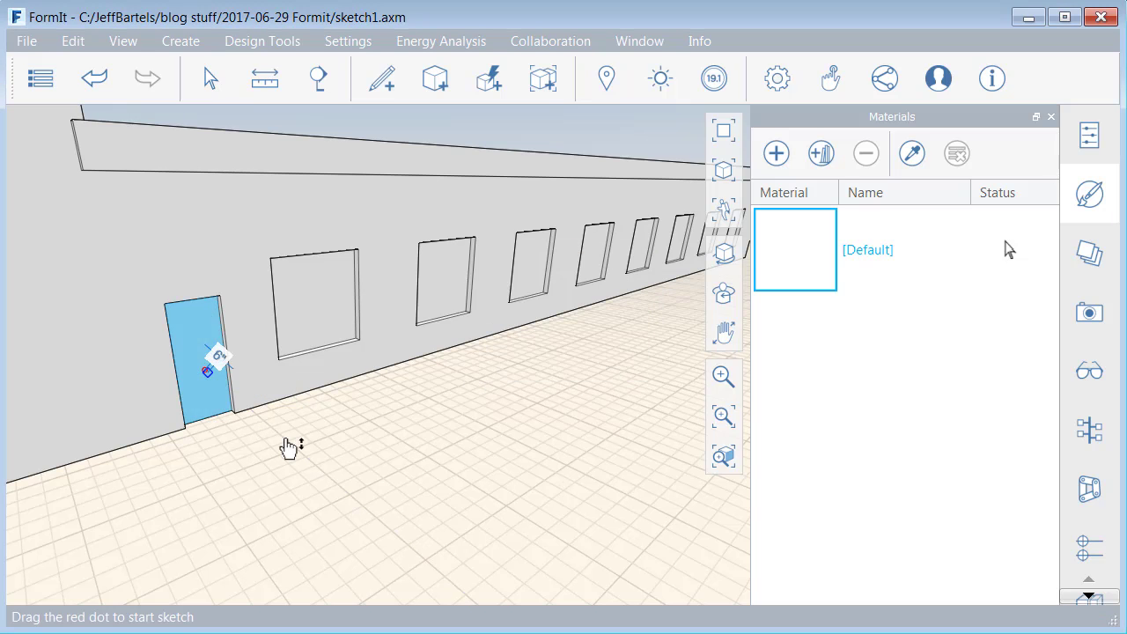
pyautogui.scroll(-2, 360, 465)
pyautogui.scroll(-2, 361, 465)
pyautogui.moveTo(360, 464); pyautogui.dragTo(483, 453, button='middle')
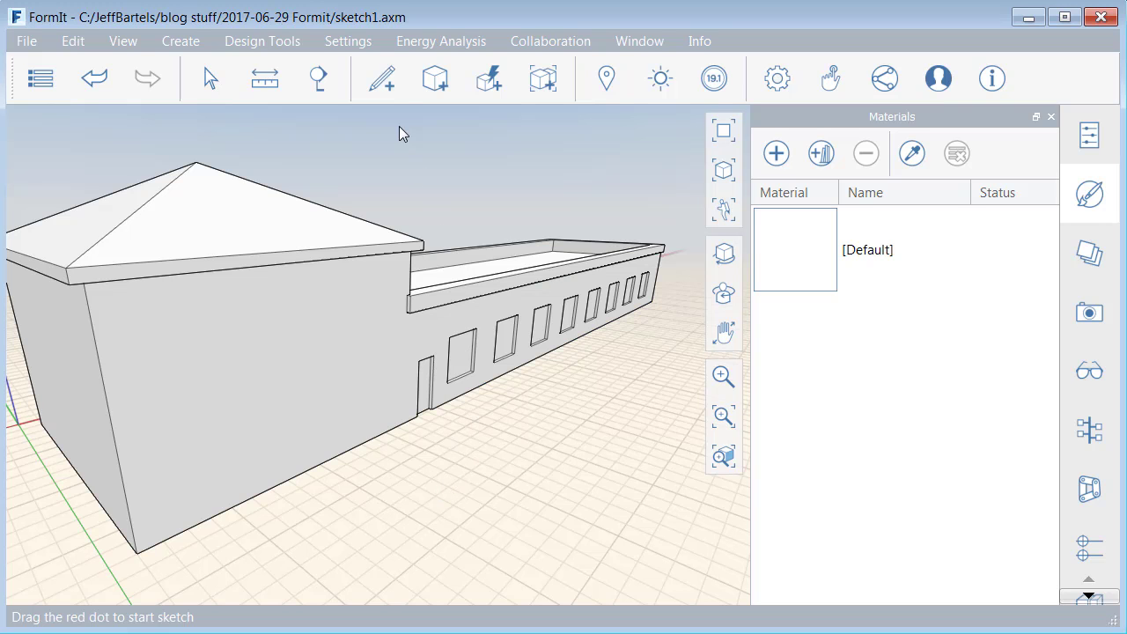
pyautogui.click(386, 81)
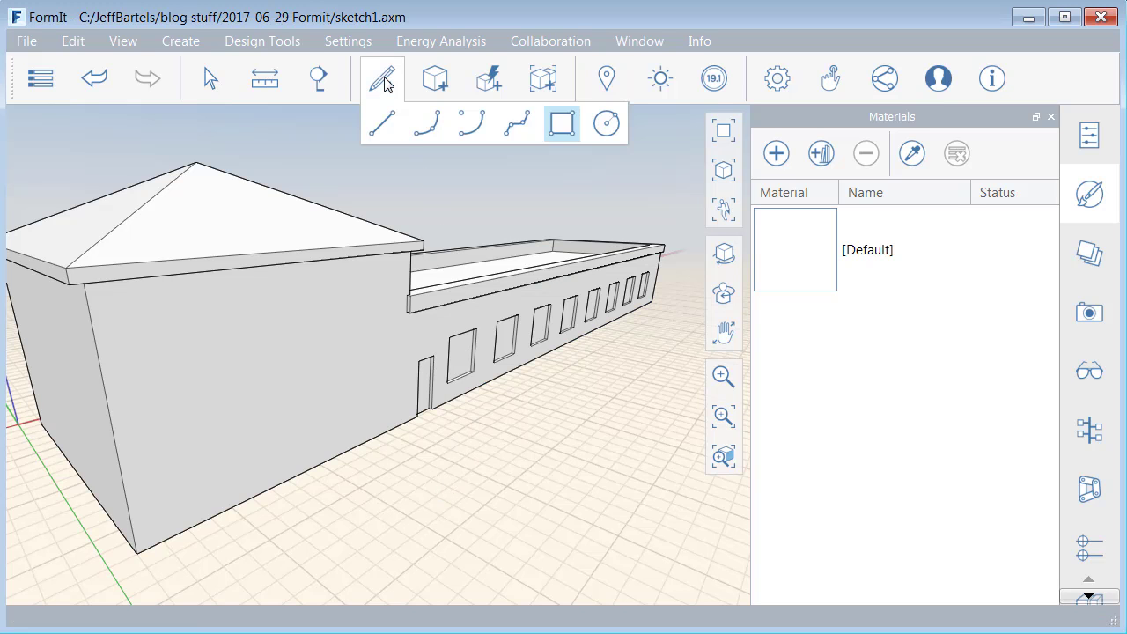
pyautogui.click(560, 128)
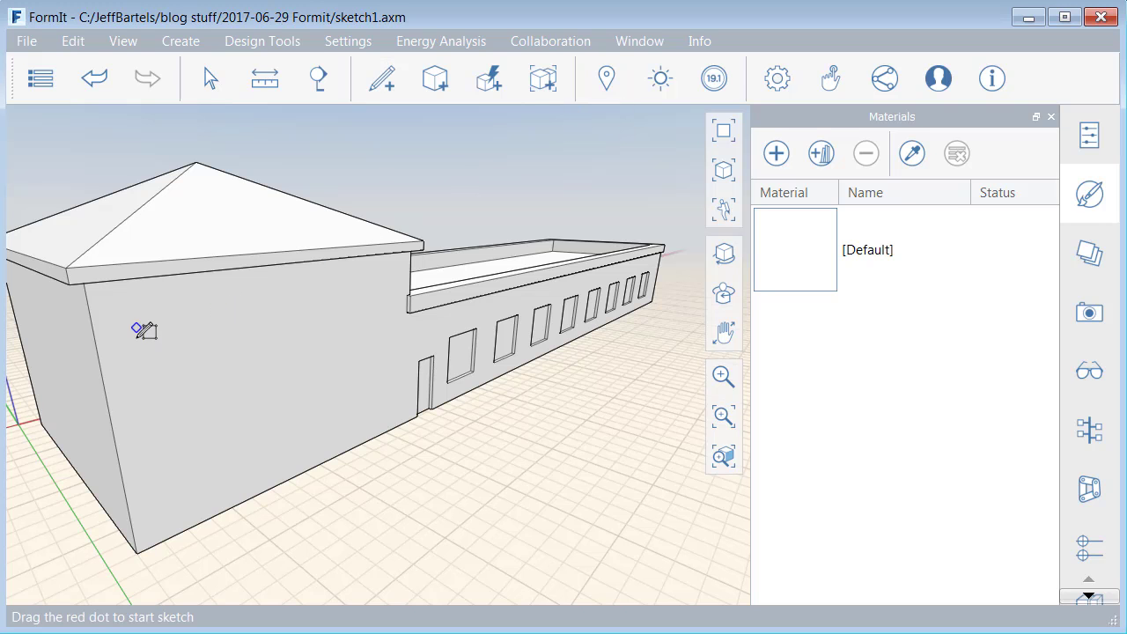
pyautogui.moveTo(141, 330); pyautogui.dragTo(386, 326)
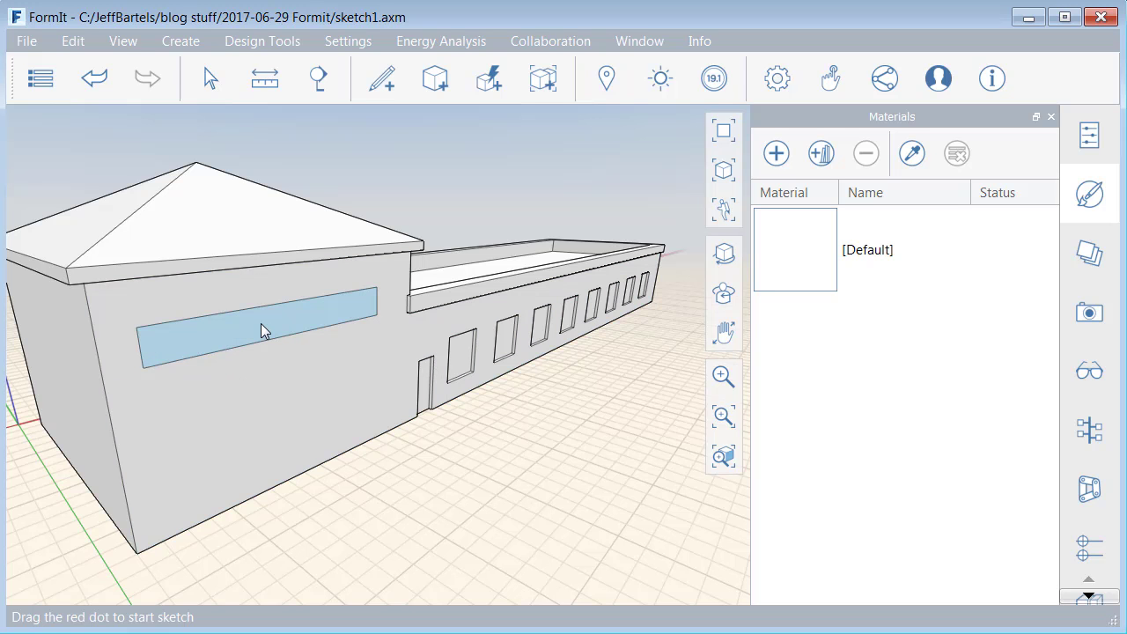
pyautogui.click(262, 324)
pyautogui.moveTo(276, 329); pyautogui.dragTo(287, 339)
pyautogui.scroll(2, 249, 349)
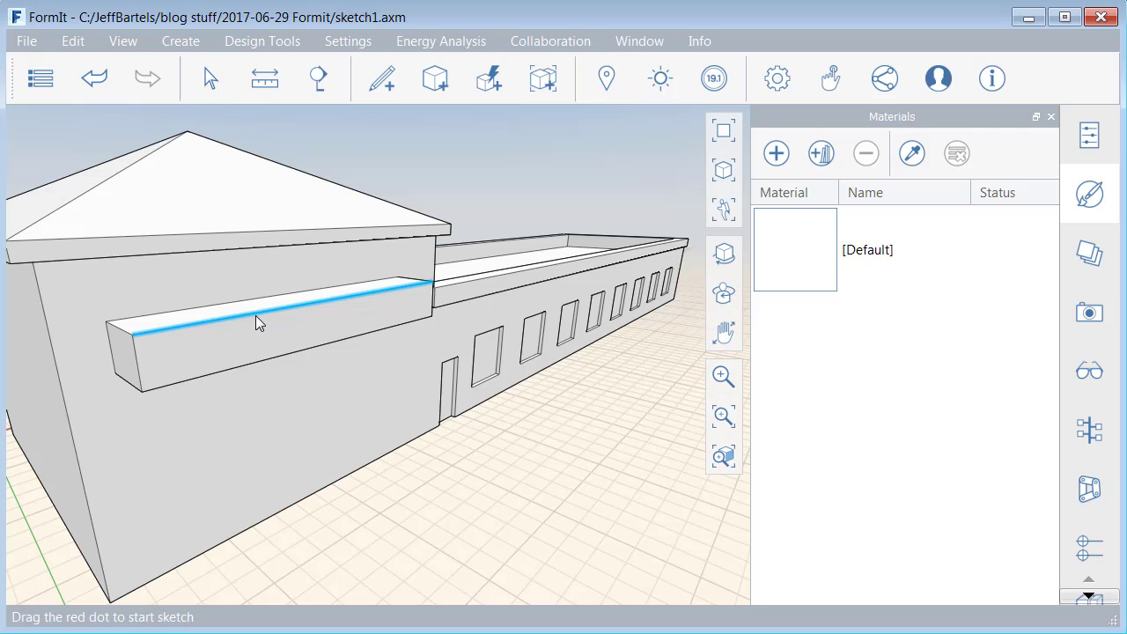
pyautogui.moveTo(256, 322)
pyautogui.mouseDown()
pyautogui.moveTo(259, 347)
pyautogui.moveTo(273, 328)
pyautogui.mouseUp()
pyautogui.moveTo(338, 360); pyautogui.dragTo(397, 499, button='middle')
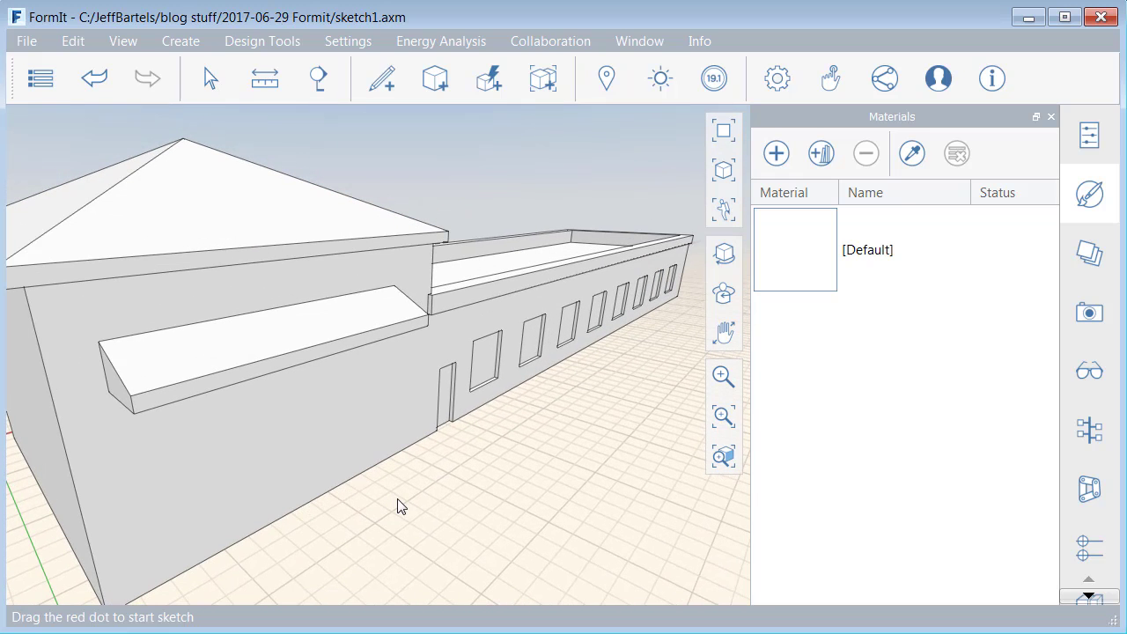
pyautogui.click(95, 81)
pyautogui.click(95, 81)
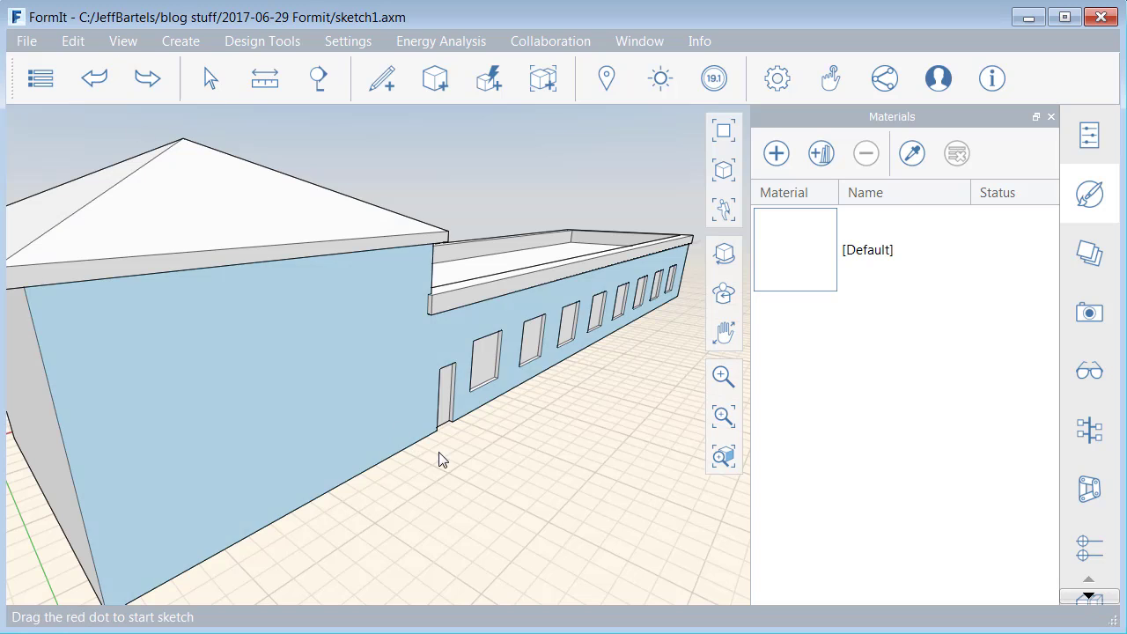
# - Orbit and zoom around the sketch2.axm building to inspect the main block and the long wing
pyautogui.moveTo(456, 465); pyautogui.dragTo(458, 470, button='middle')
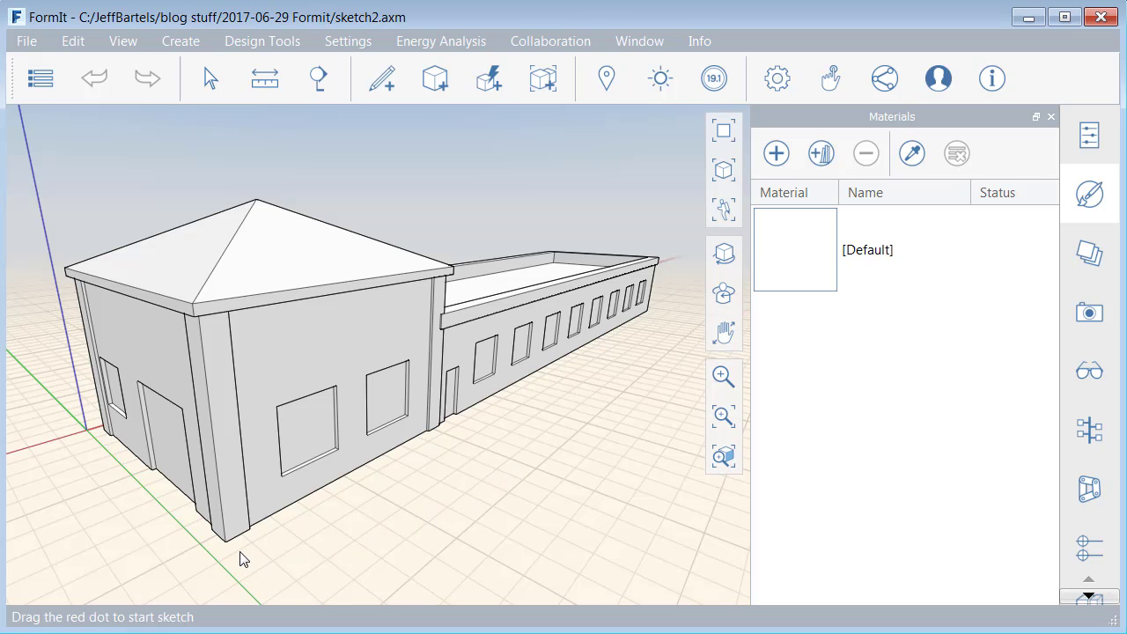
pyautogui.scroll(2, 244, 560)
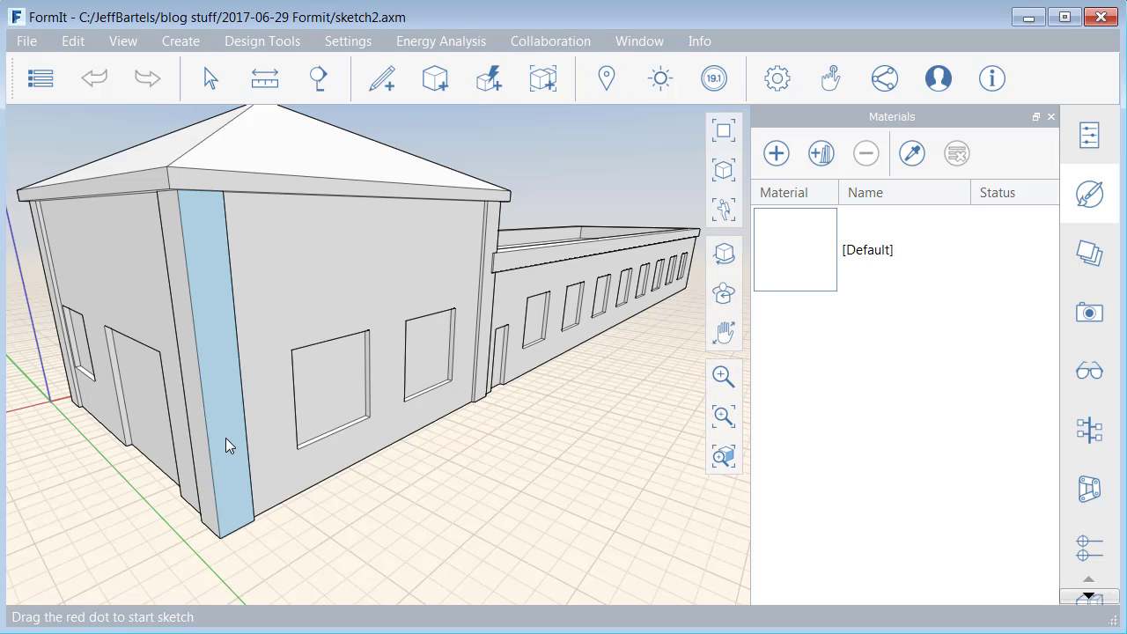
pyautogui.moveTo(227, 446); pyautogui.dragTo(679, 393, button='middle')
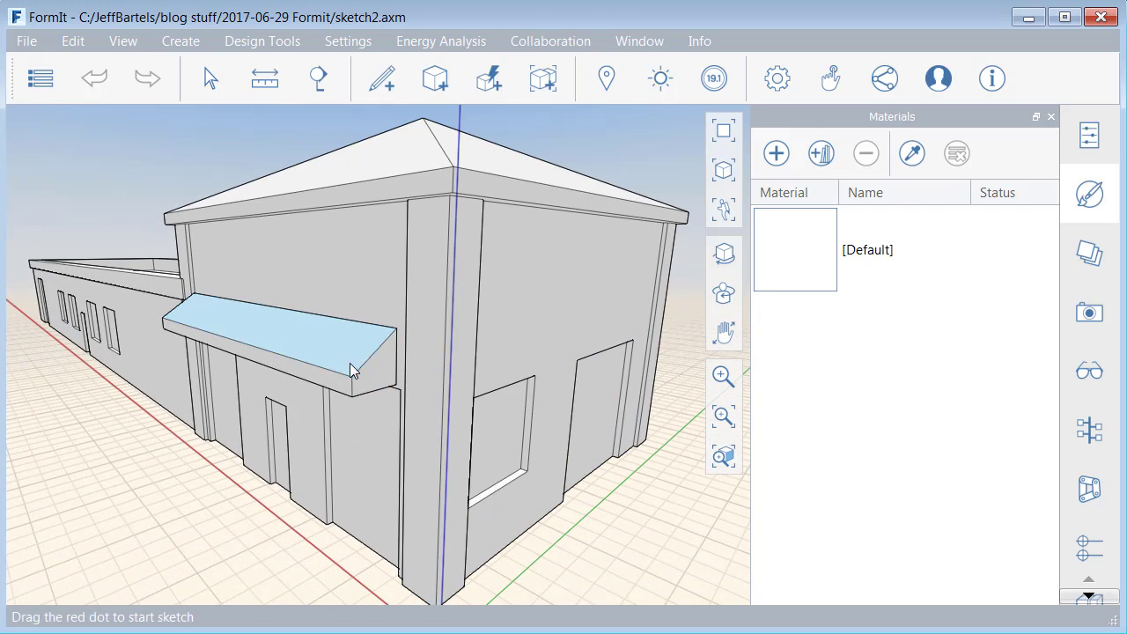
pyautogui.scroll(-4, 547, 482)
pyautogui.moveTo(546, 485); pyautogui.dragTo(516, 506, button='middle')
pyautogui.scroll(3, 466, 491)
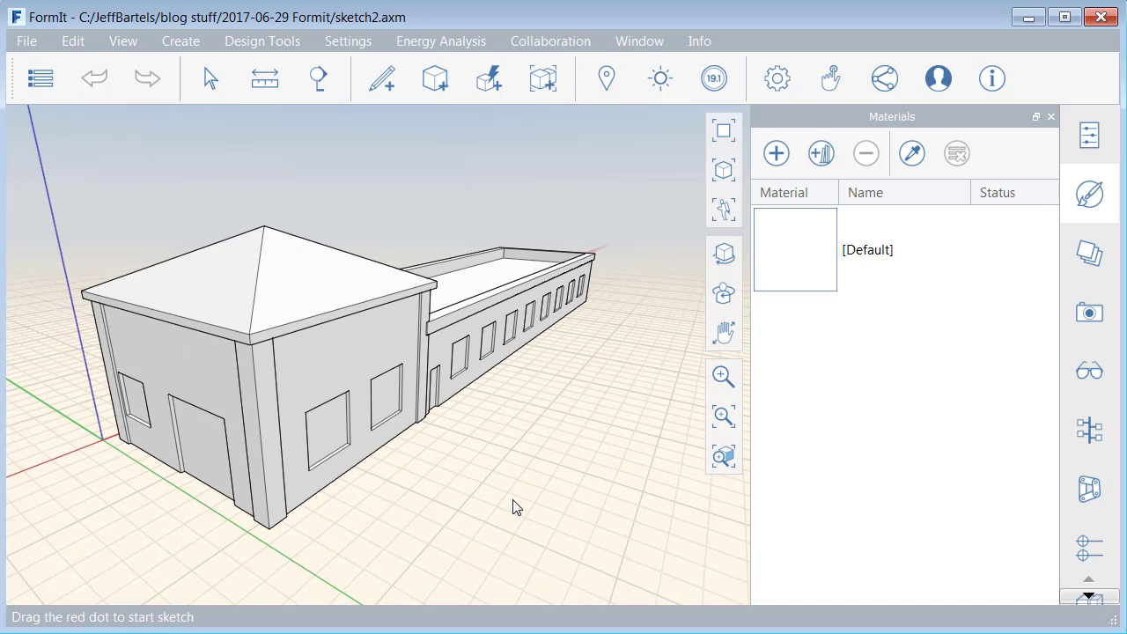